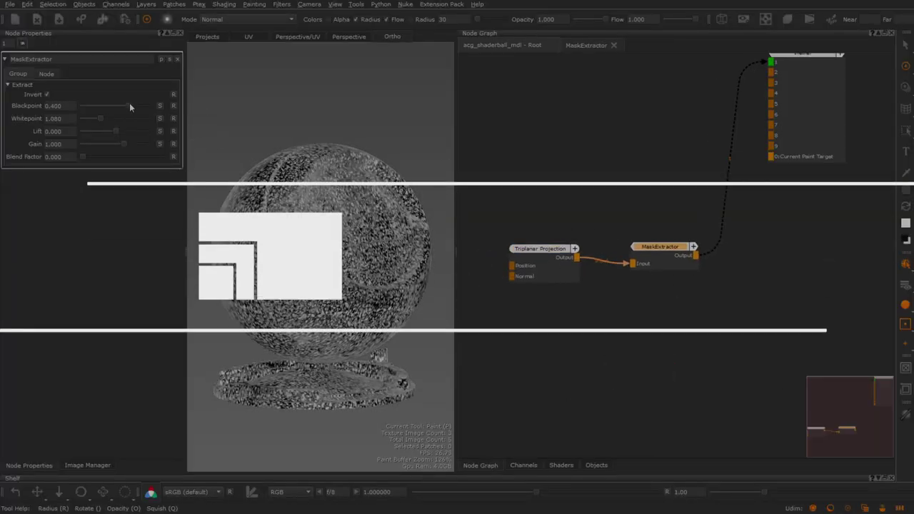
Adjust the MaskExtractor's Extract controls: Blackpoint to 0.490, Whitepoint to 0.800, Lift to 0.060 and Gain to 0.860.
{"action": "left_click_drag", "start_coordinate": [117, 131], "coordinate": [122, 145]}
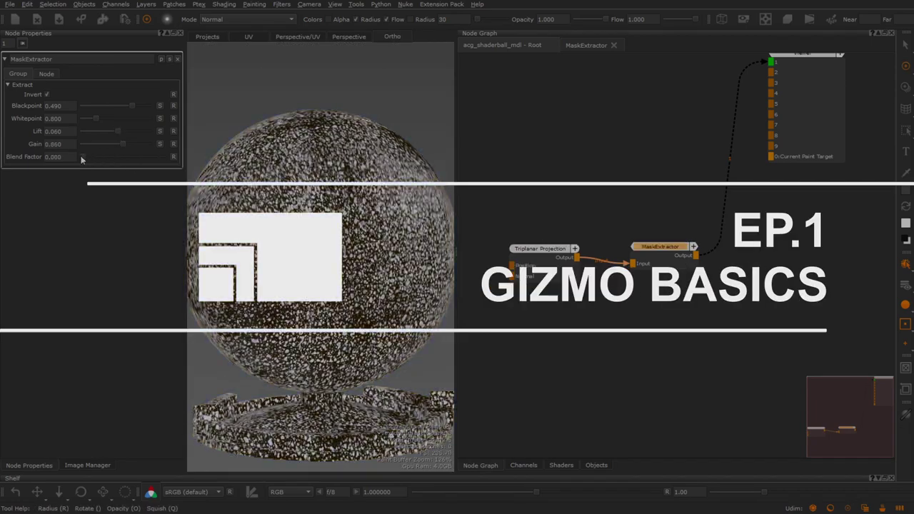
{"action": "left_click_drag", "start_coordinate": [96, 120], "coordinate": [128, 133]}
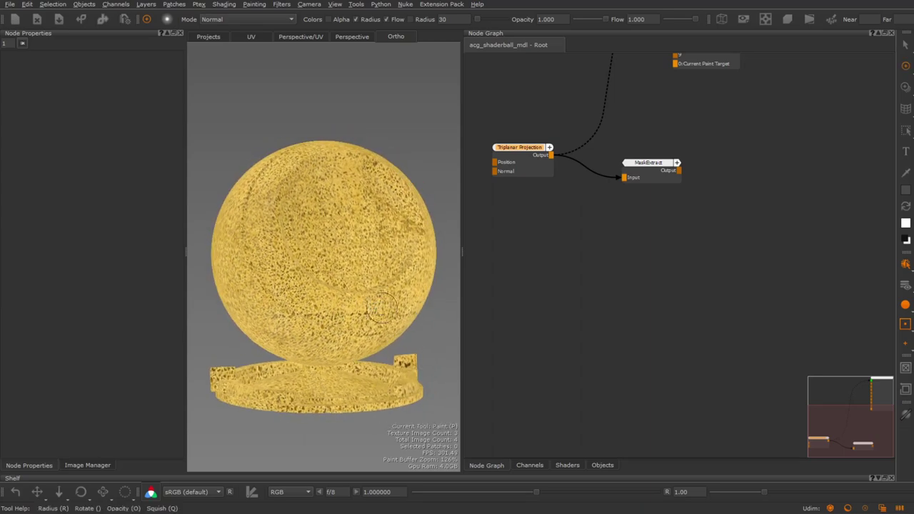
Open the MaskExtract node's properties and show its output through the viewer's first input.
{"action": "left_click_drag", "start_coordinate": [633, 179], "coordinate": [626, 187]}
{"action": "scroll", "coordinate": [631, 278], "scroll_direction": "up", "scroll_amount": 1}
{"action": "middle_click_drag", "start_coordinate": [600, 226], "coordinate": [678, 303]}
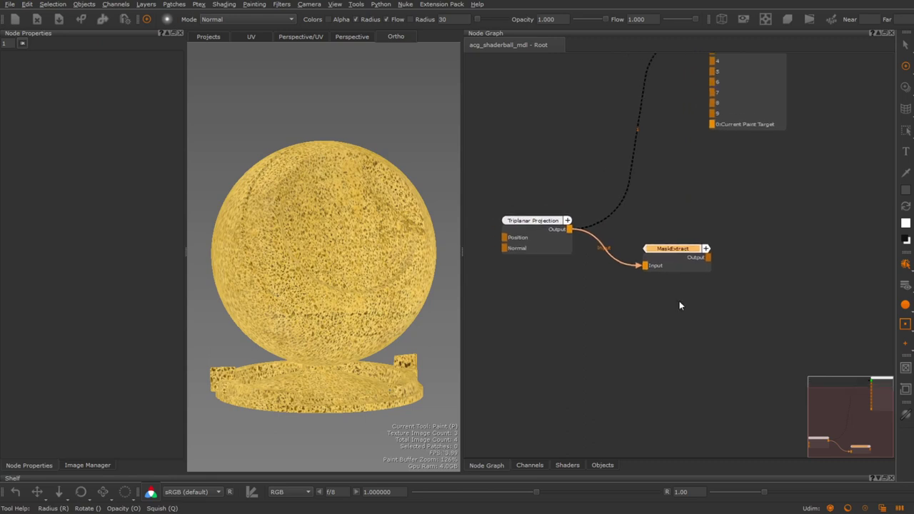
{"action": "double_click", "coordinate": [673, 263]}
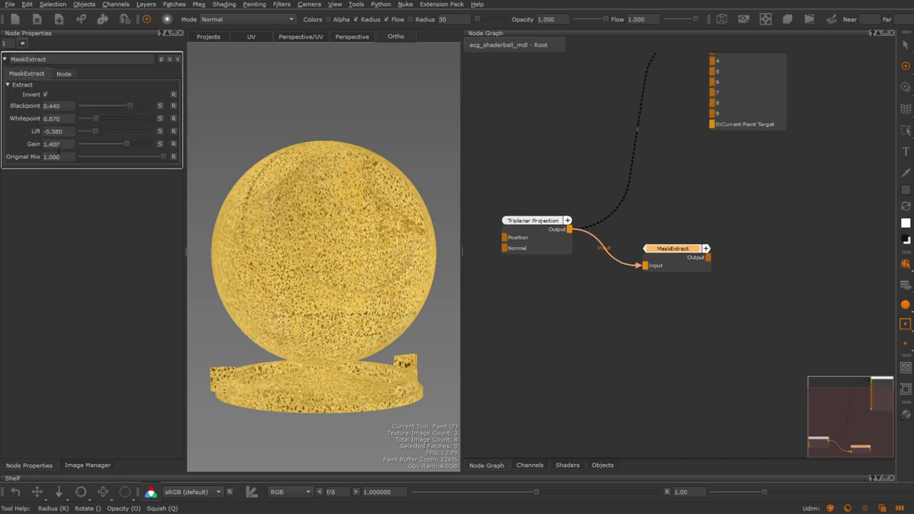
{"action": "left_click_drag", "start_coordinate": [690, 255], "coordinate": [687, 254]}
{"action": "key", "text": "1"}
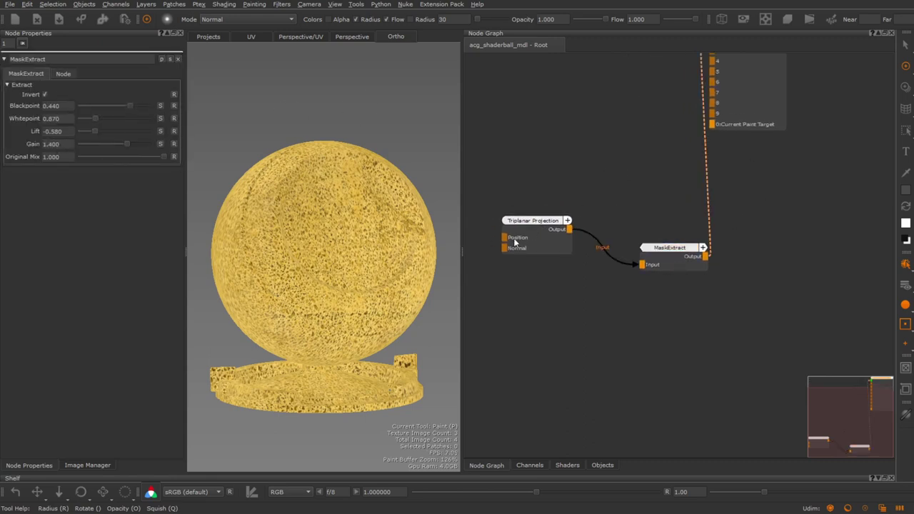
{"action": "left_click_drag", "start_coordinate": [516, 242], "coordinate": [527, 235]}
{"action": "left_click_drag", "start_coordinate": [661, 270], "coordinate": [644, 270]}
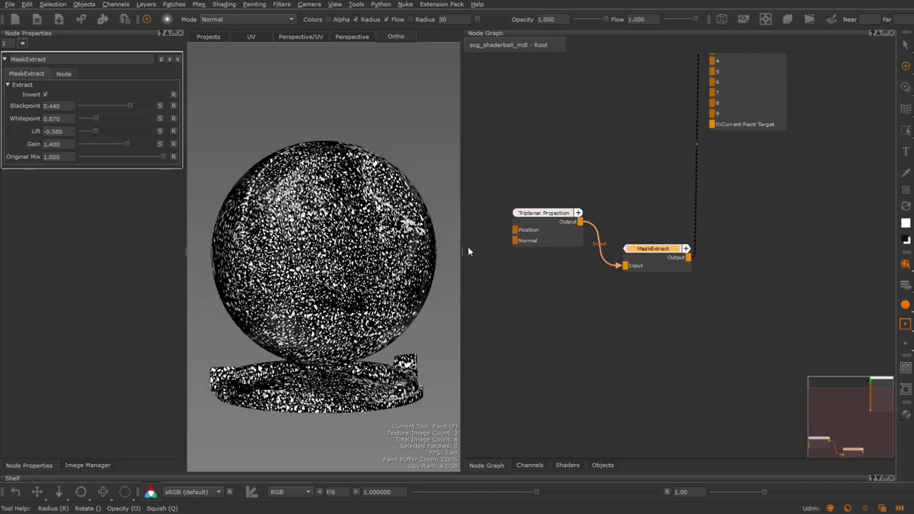
{"action": "left_click_drag", "start_coordinate": [571, 238], "coordinate": [569, 233]}
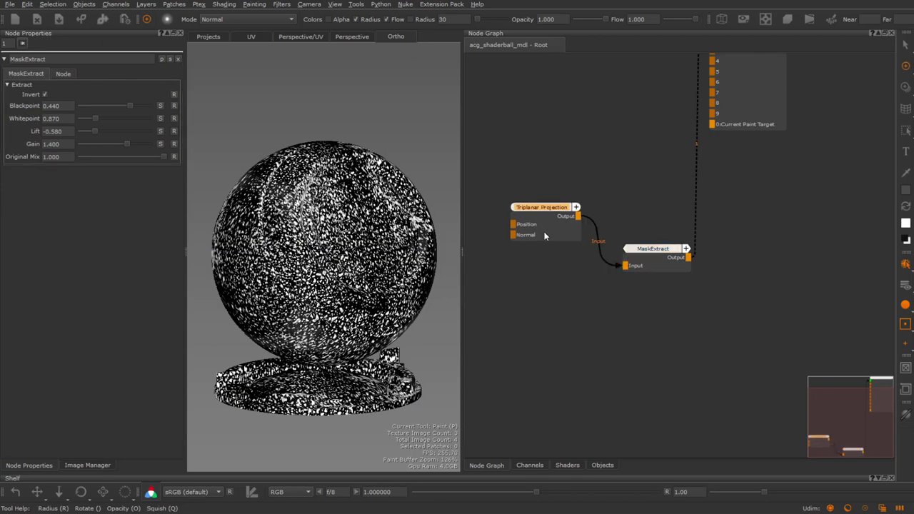
Open the internal node graph of the MaskExtract group.
{"action": "left_click", "coordinate": [658, 261]}
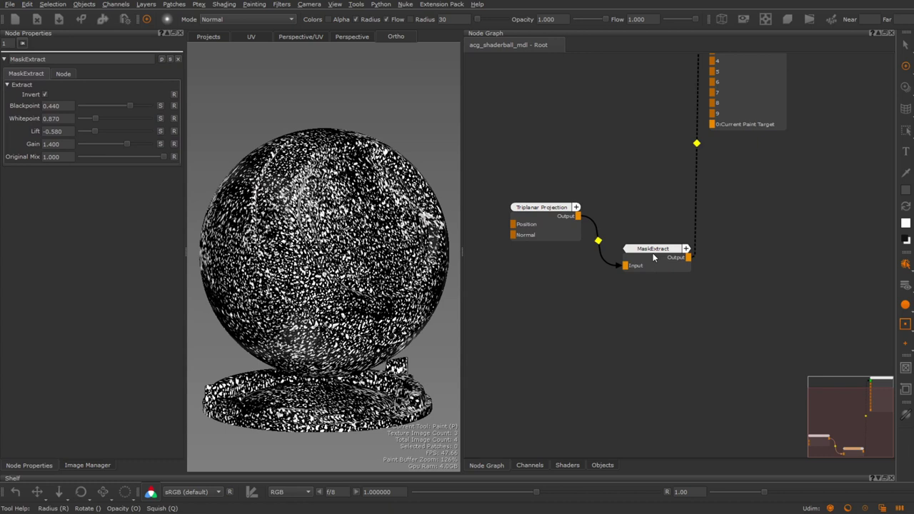
{"action": "double_click", "coordinate": [653, 253]}
{"action": "middle_click_drag", "start_coordinate": [698, 121], "coordinate": [625, 140]}
{"action": "left_click", "coordinate": [629, 158]}
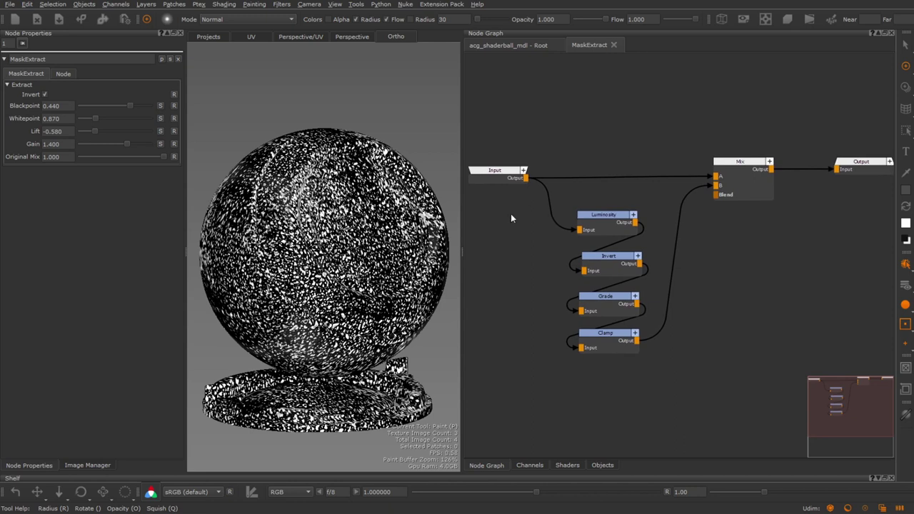
{"action": "left_click_drag", "start_coordinate": [460, 246], "coordinate": [454, 246]}
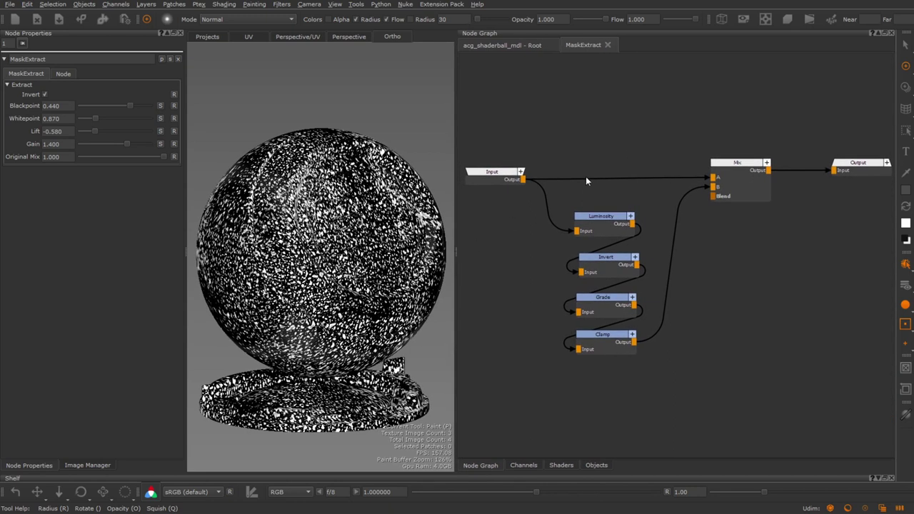
Examine the group's node flow from Input through Luminosity, Invert, Grade, Clamp and Mix to Output.
{"action": "left_click_drag", "start_coordinate": [872, 169], "coordinate": [866, 173]}
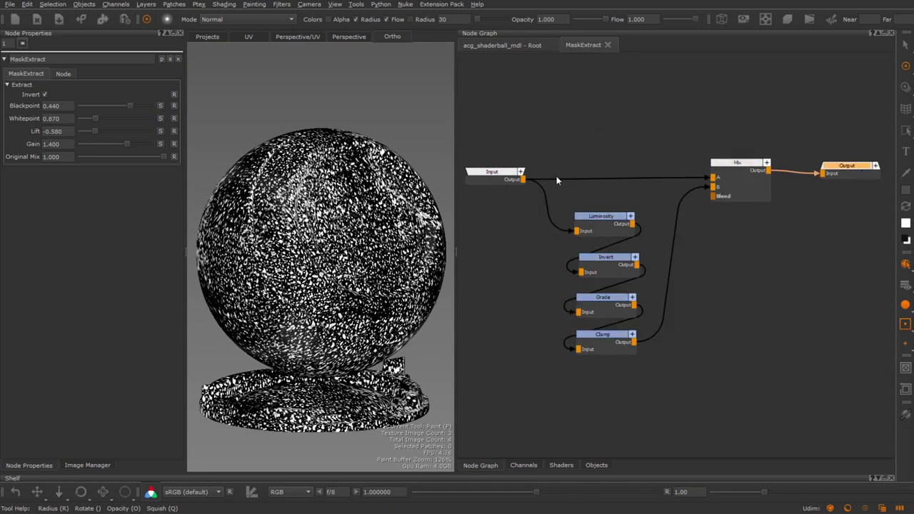
{"action": "left_click_drag", "start_coordinate": [499, 172], "coordinate": [501, 173]}
{"action": "left_click_drag", "start_coordinate": [600, 222], "coordinate": [598, 218]}
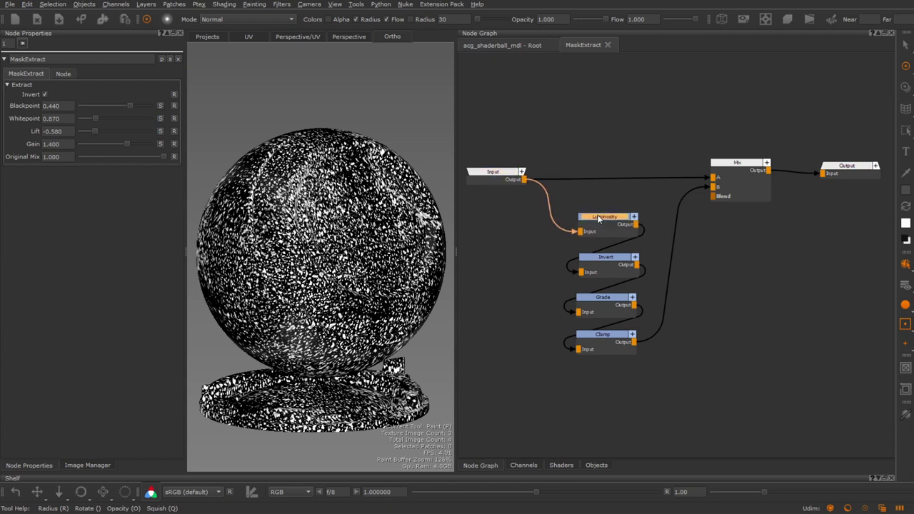
{"action": "left_click_drag", "start_coordinate": [627, 257], "coordinate": [625, 257]}
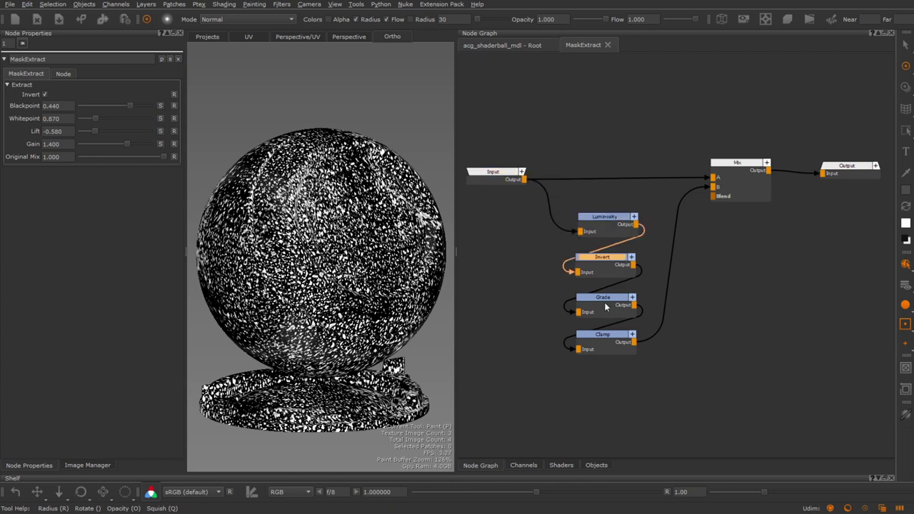
{"action": "left_click_drag", "start_coordinate": [605, 307], "coordinate": [609, 307]}
{"action": "left_click", "coordinate": [610, 347]}
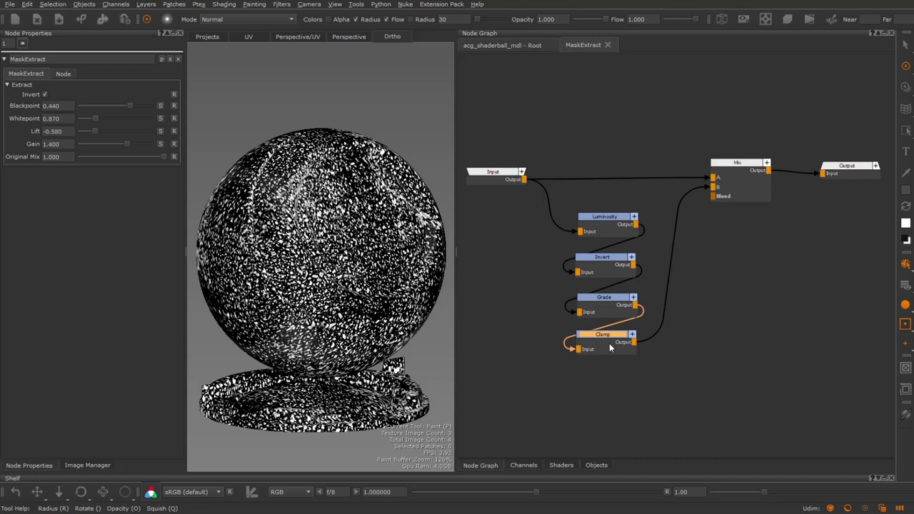
{"action": "left_click_drag", "start_coordinate": [748, 178], "coordinate": [744, 181]}
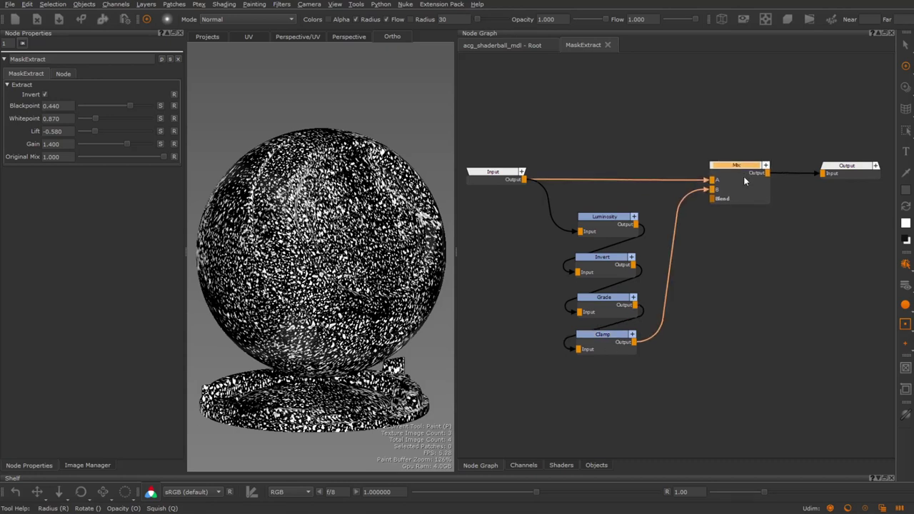
{"action": "left_click_drag", "start_coordinate": [850, 169], "coordinate": [845, 170]}
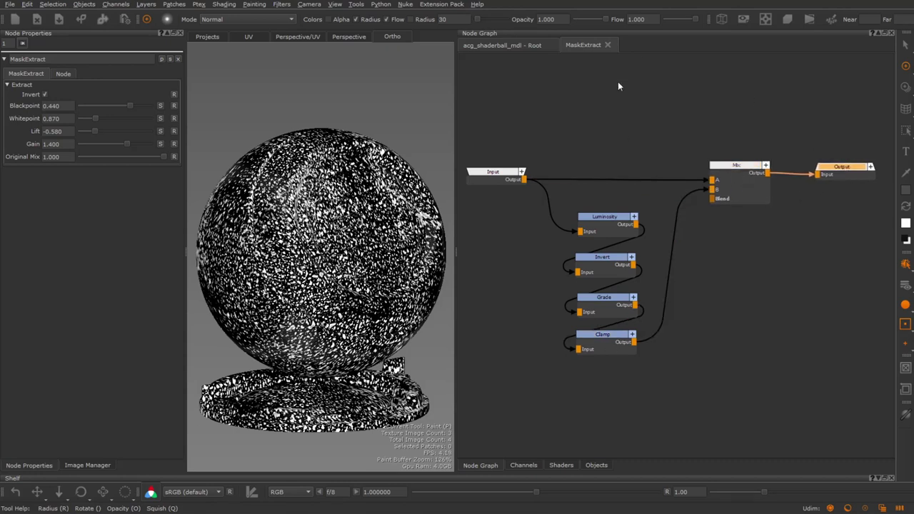
{"action": "middle_click_drag", "start_coordinate": [744, 211], "coordinate": [783, 242]}
{"action": "middle_click_drag", "start_coordinate": [773, 305], "coordinate": [722, 308]}
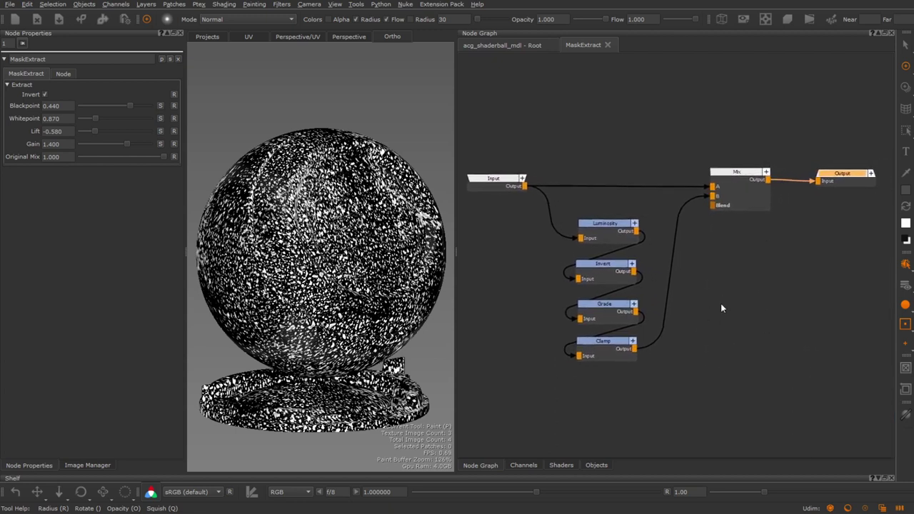
Set the inner Grade node's Blackpoint to 0.370, Whitepoint to 1.140, Lift to -0.400 and Gain to 1.460.
{"action": "left_click", "coordinate": [609, 309]}
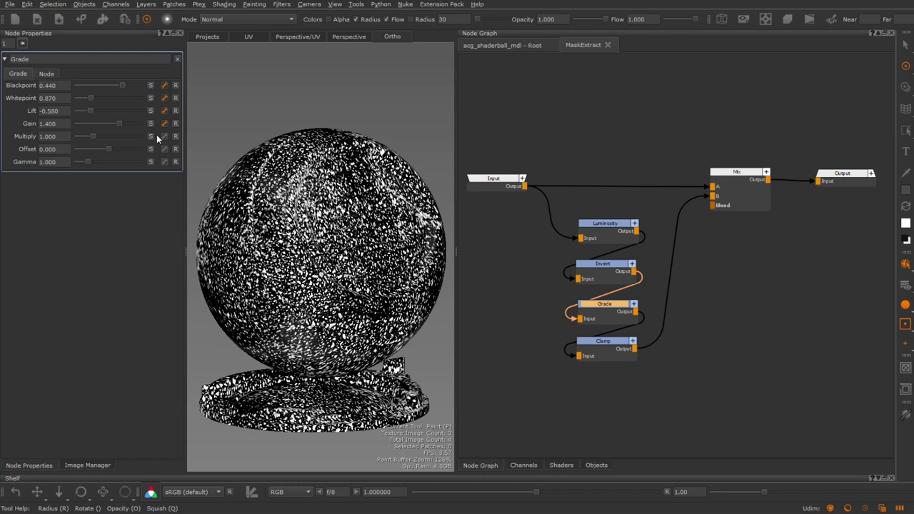
{"action": "left_click_drag", "start_coordinate": [122, 123], "coordinate": [97, 99]}
From the root graph, set the MaskExtract node's Blackpoint to 0.520, Whitepoint to 1.230, Lift to 0.100 and Gain to 2.680.
{"action": "left_click", "coordinate": [526, 47]}
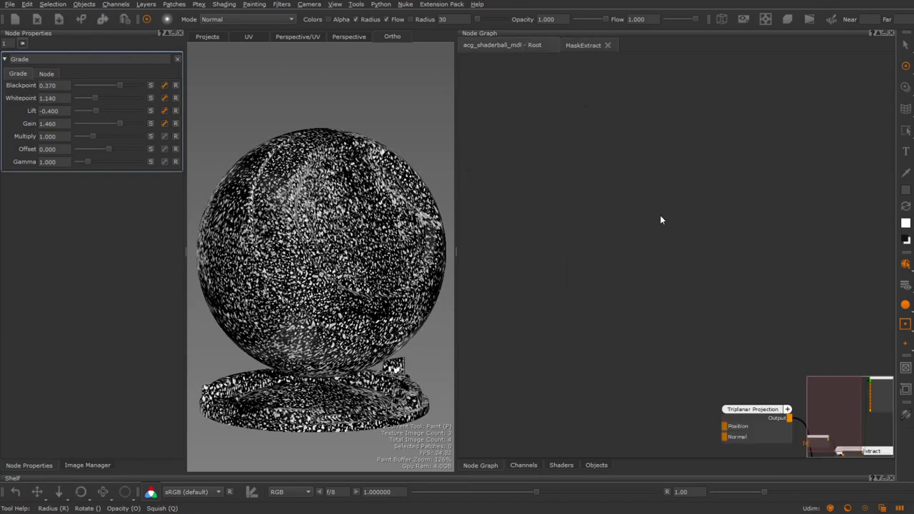
{"action": "key", "text": "f"}
{"action": "left_click", "coordinate": [657, 303]}
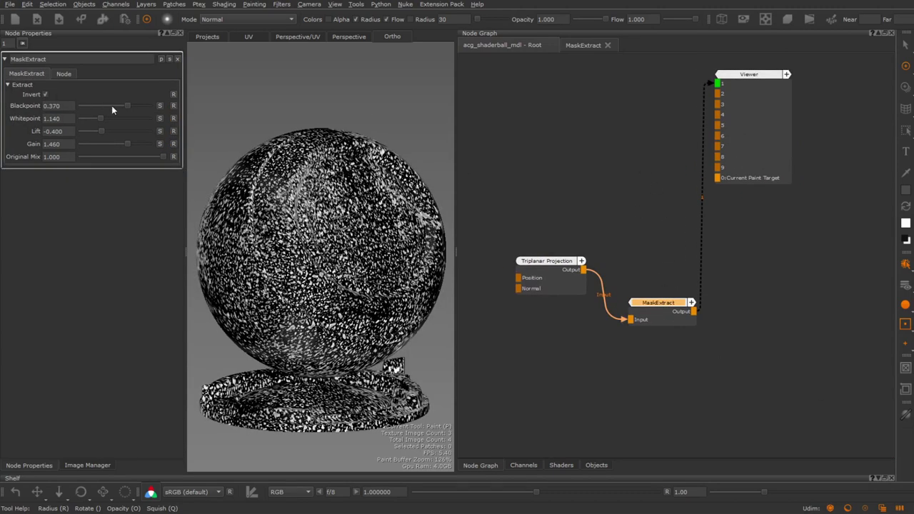
{"action": "left_click_drag", "start_coordinate": [123, 103], "coordinate": [138, 144]}
Toggle MaskExtract's Invert option to compare the masks, leave it on, and set Whitepoint to 1.320, Lift to -0.130 and Gain to 2.080.
{"action": "left_click", "coordinate": [46, 94]}
{"action": "left_click", "coordinate": [45, 95]}
{"action": "left_click", "coordinate": [45, 94]}
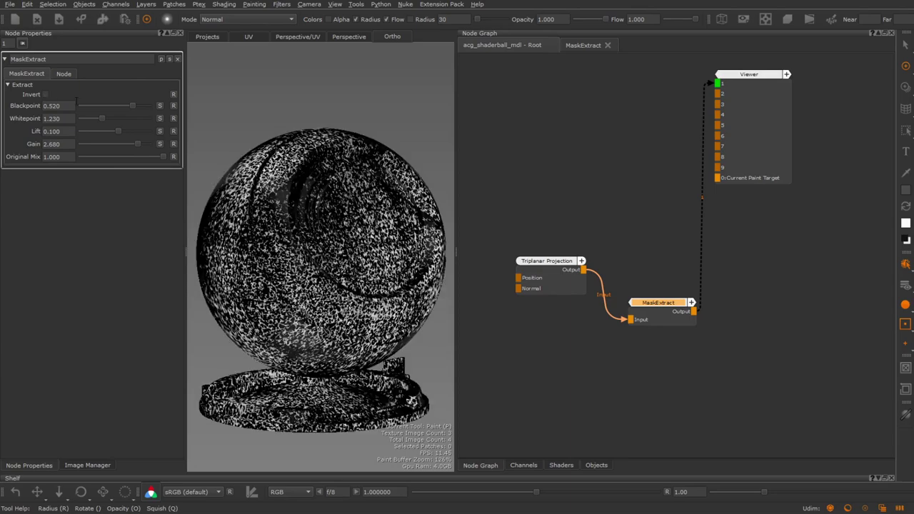
{"action": "mouse_move", "coordinate": [307, 255]}
{"action": "left_mouse_down", "text": "alt"}
{"action": "mouse_move", "coordinate": [419, 249]}
{"action": "mouse_move", "coordinate": [303, 244]}
{"action": "left_mouse_up", "text": "alt"}
{"action": "left_click", "coordinate": [46, 94]}
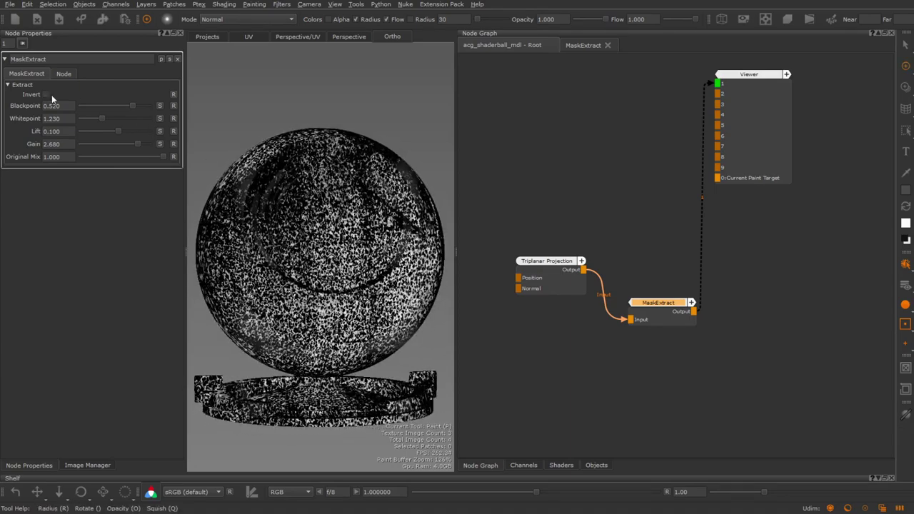
{"action": "left_click_drag", "start_coordinate": [134, 143], "coordinate": [104, 119]}
Recheck the group's internal graph, and delete the MaskExtract node from the root graph.
{"action": "left_click", "coordinate": [583, 45]}
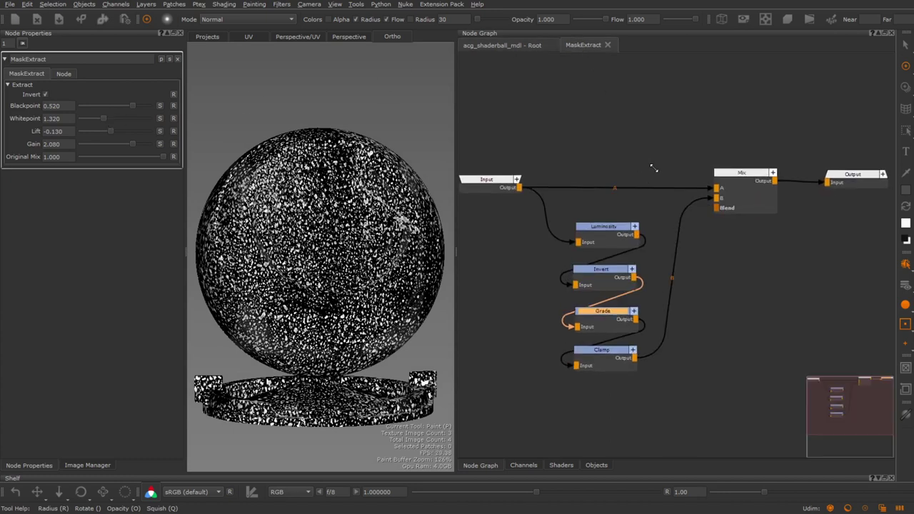
{"action": "left_click", "coordinate": [530, 47]}
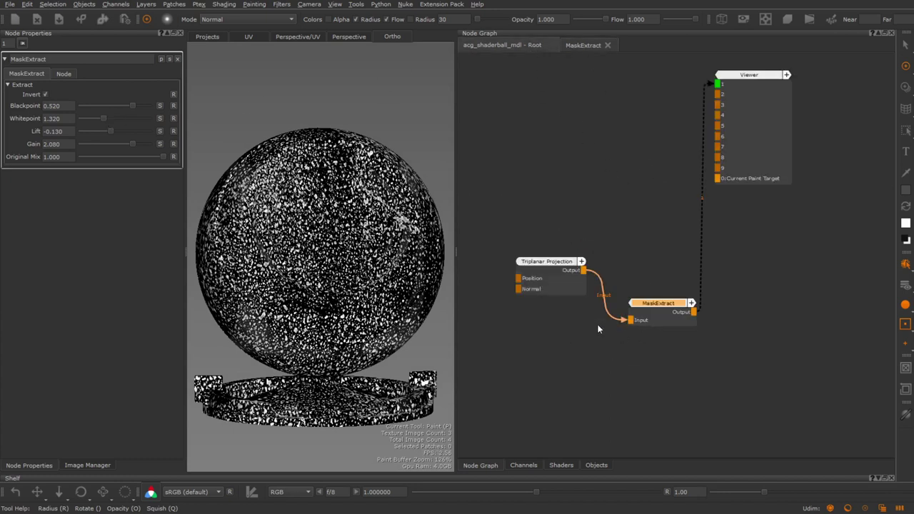
{"action": "left_click_drag", "start_coordinate": [575, 261], "coordinate": [552, 266]}
{"action": "left_click", "coordinate": [655, 303]}
{"action": "key", "text": "Delete"}
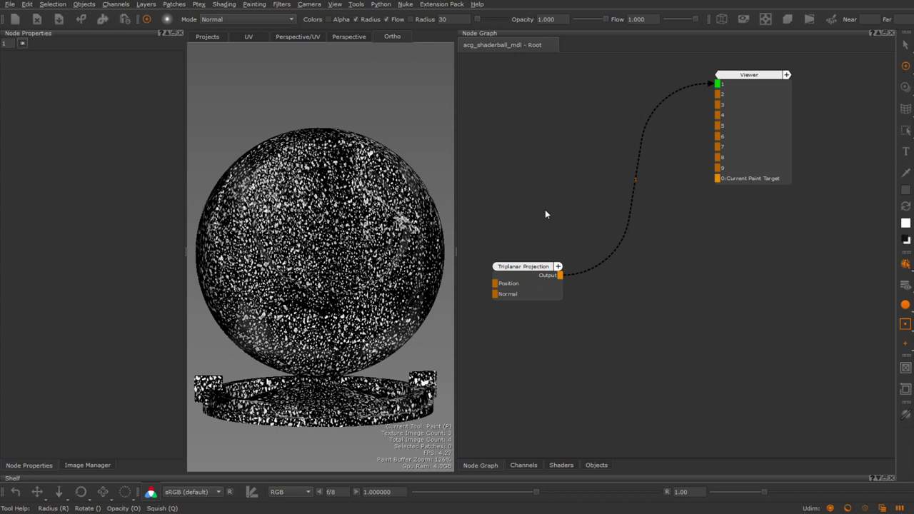
Add a Luminosity node between the Triplanar Projection node and the viewer.
{"action": "left_click", "coordinate": [605, 284]}
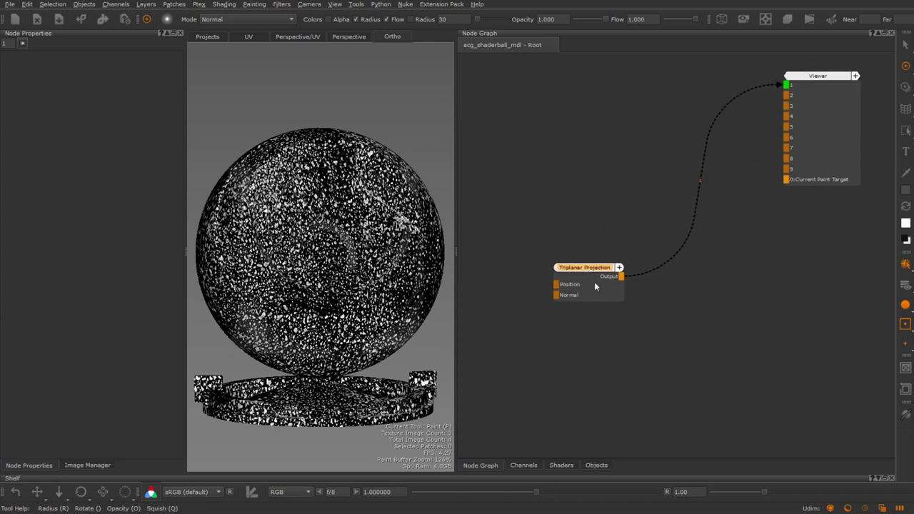
{"action": "key", "text": "Tab"}
{"action": "type", "text": "lumin"}
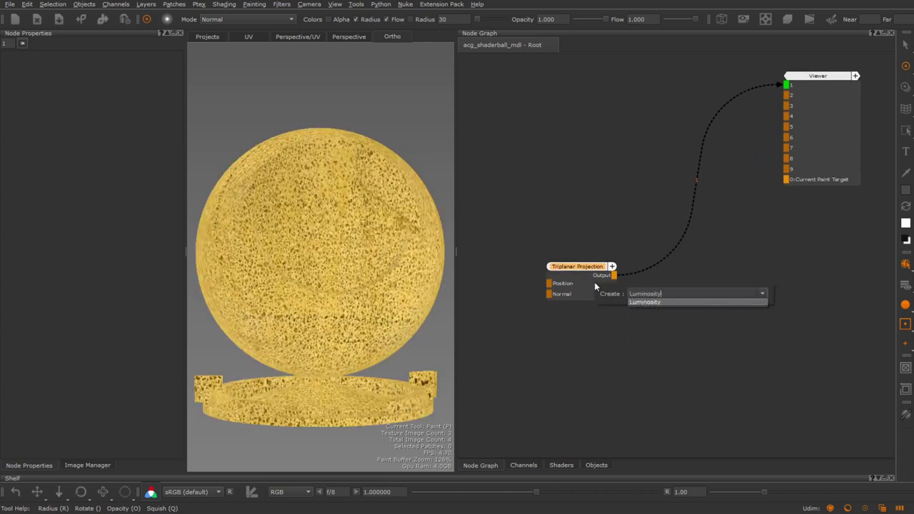
{"action": "key", "text": "Return"}
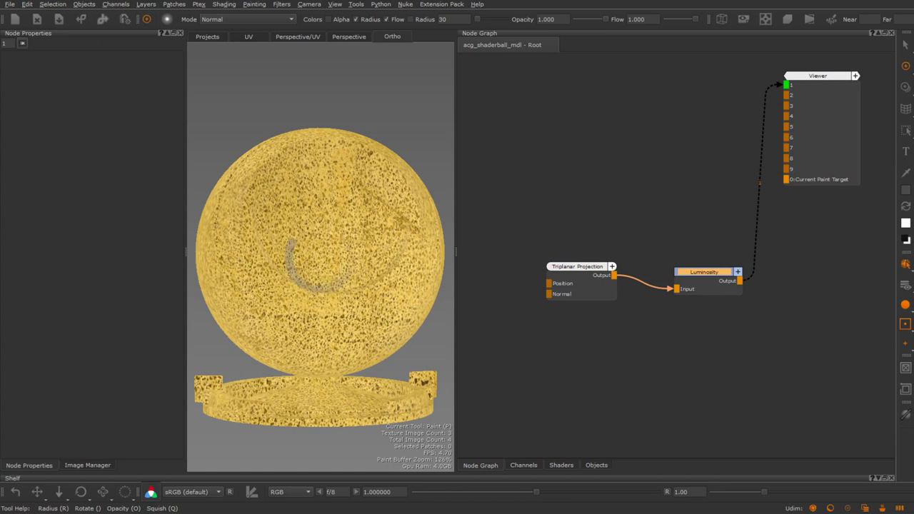
{"action": "left_click_drag", "start_coordinate": [704, 289], "coordinate": [694, 289]}
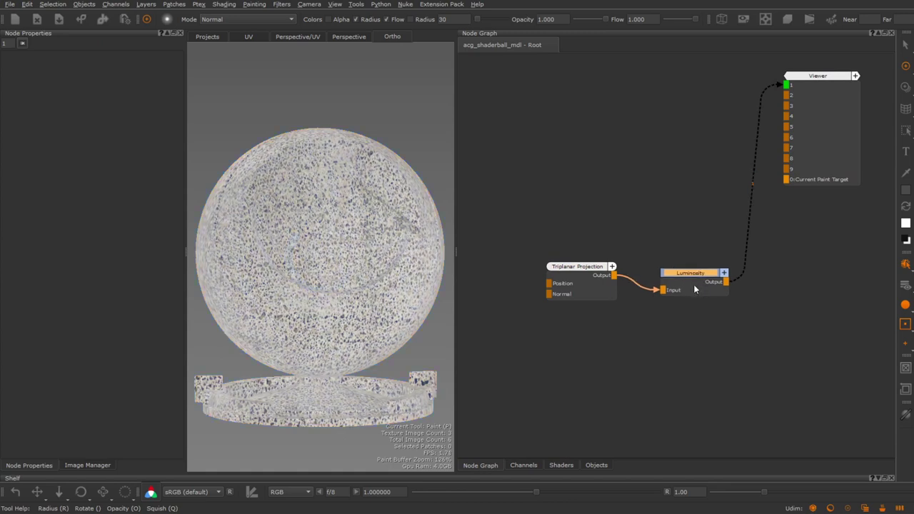
Add an Invert node fed by the Luminosity output and place it below the Luminosity node.
{"action": "key", "text": "Tab"}
{"action": "type", "text": "Invert"}
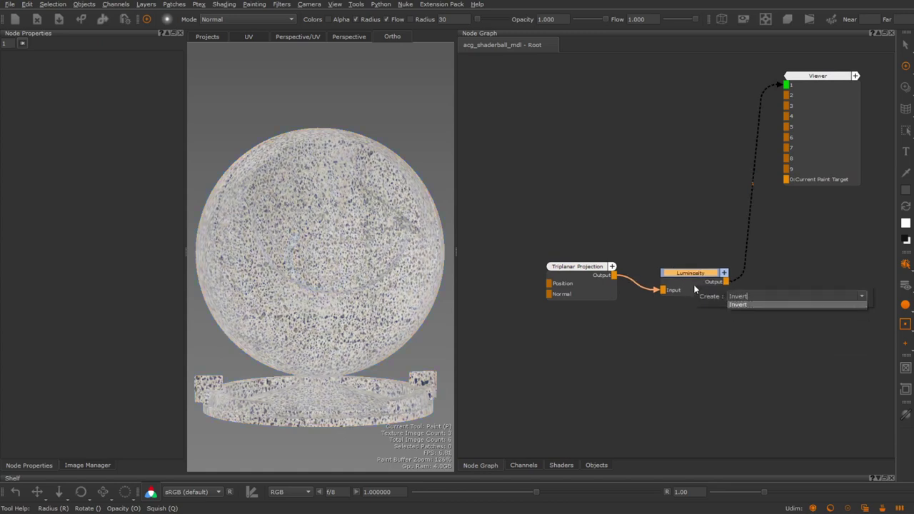
{"action": "key", "text": "Return"}
{"action": "left_click_drag", "start_coordinate": [821, 284], "coordinate": [700, 330]}
{"action": "middle_click_drag", "start_coordinate": [633, 293], "coordinate": [575, 298]}
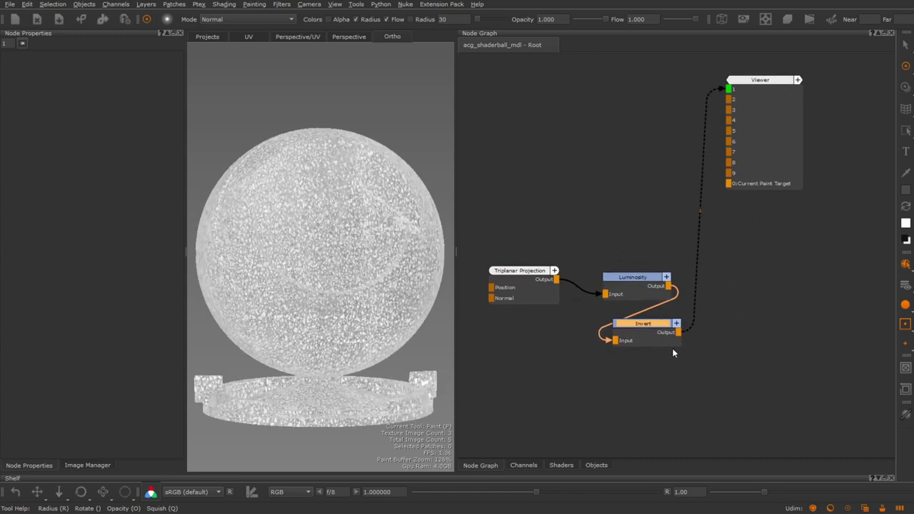
Open the Invert node's properties and tidy its position under the Luminosity node.
{"action": "left_click", "coordinate": [672, 349]}
{"action": "middle_click_drag", "start_coordinate": [673, 349], "coordinate": [545, 333]}
{"action": "double_click", "coordinate": [538, 321]}
{"action": "middle_click_drag", "start_coordinate": [615, 302], "coordinate": [689, 307]}
{"action": "left_click_drag", "start_coordinate": [591, 320], "coordinate": [589, 326]}
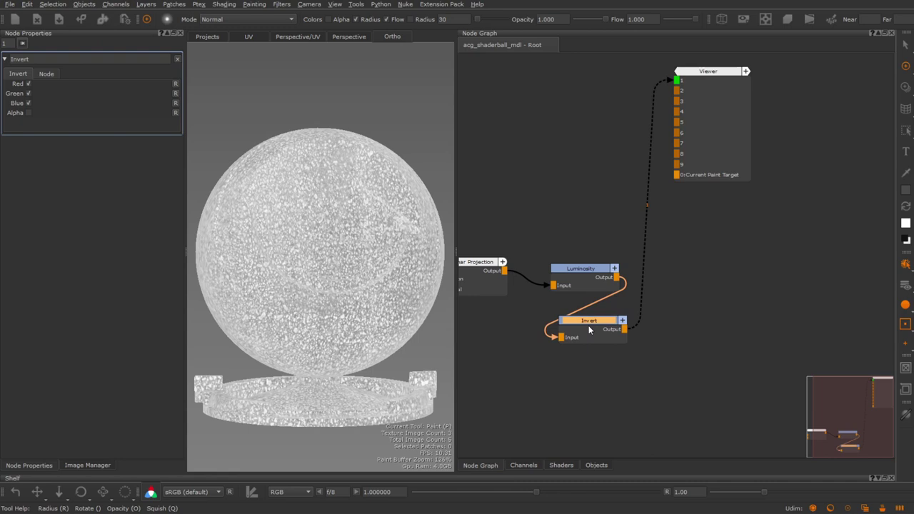
Add a Grade node fed by the Invert output and place it beside the Invert node.
{"action": "key", "text": "Tab"}
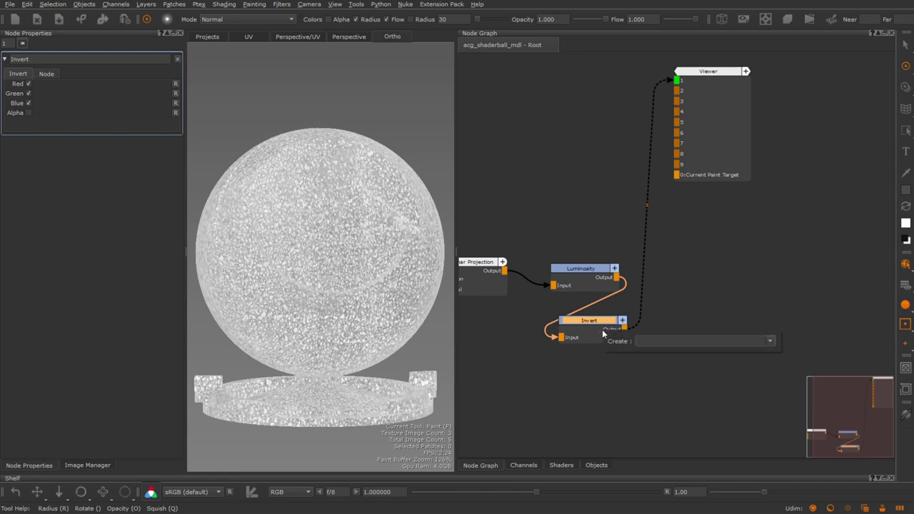
{"action": "type", "text": "grade"}
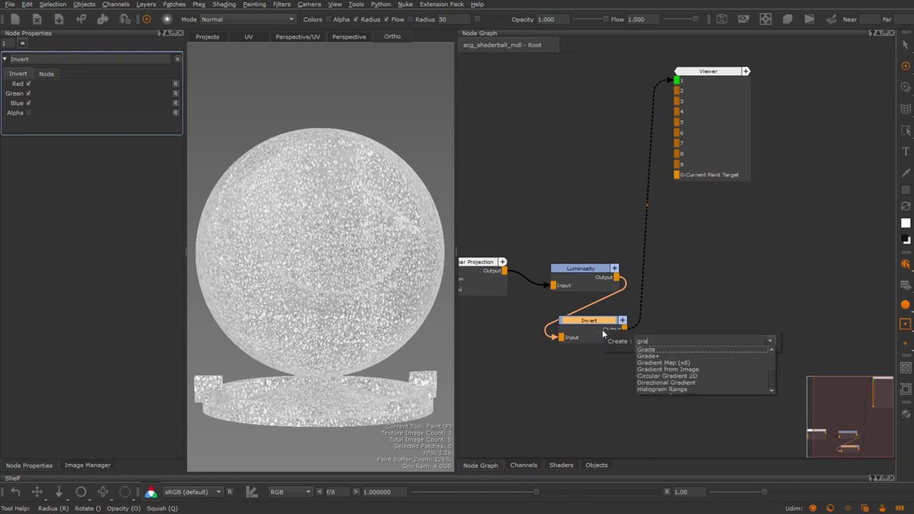
{"action": "key", "text": "Return"}
{"action": "left_click_drag", "start_coordinate": [717, 324], "coordinate": [700, 337]}
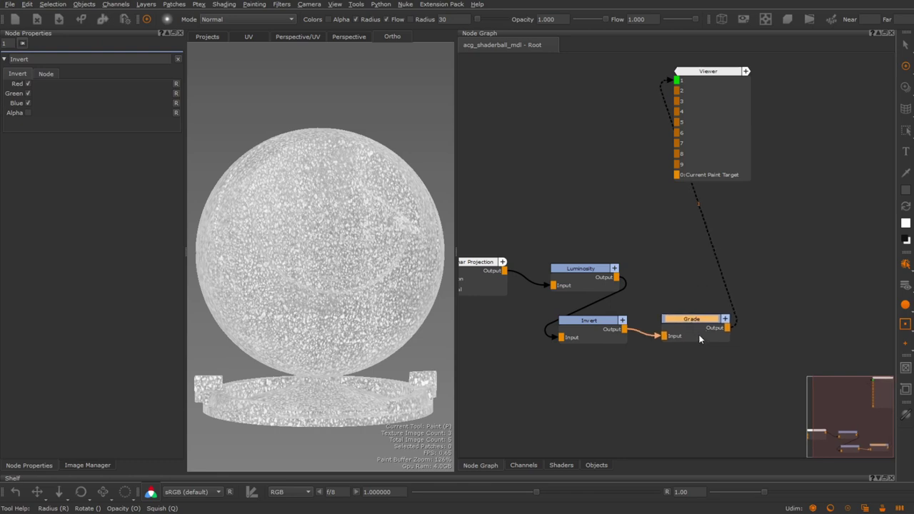
Add a Clamp node fed by the Grade output and stack Grade and Clamp below the Invert node.
{"action": "key", "text": "Tab"}
{"action": "type", "text": "clamp"}
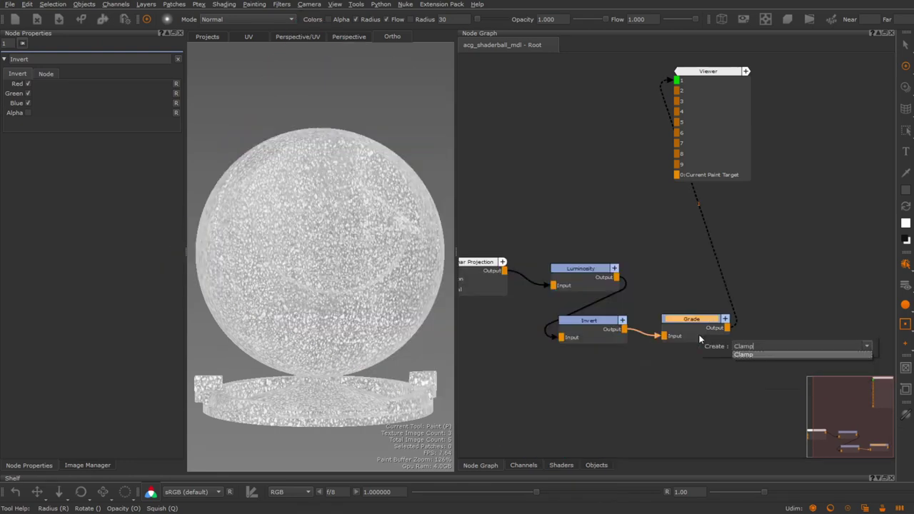
{"action": "key", "text": "Return"}
{"action": "left_click_drag", "start_coordinate": [815, 323], "coordinate": [790, 317]}
{"action": "left_click_drag", "start_coordinate": [700, 333], "coordinate": [587, 385]}
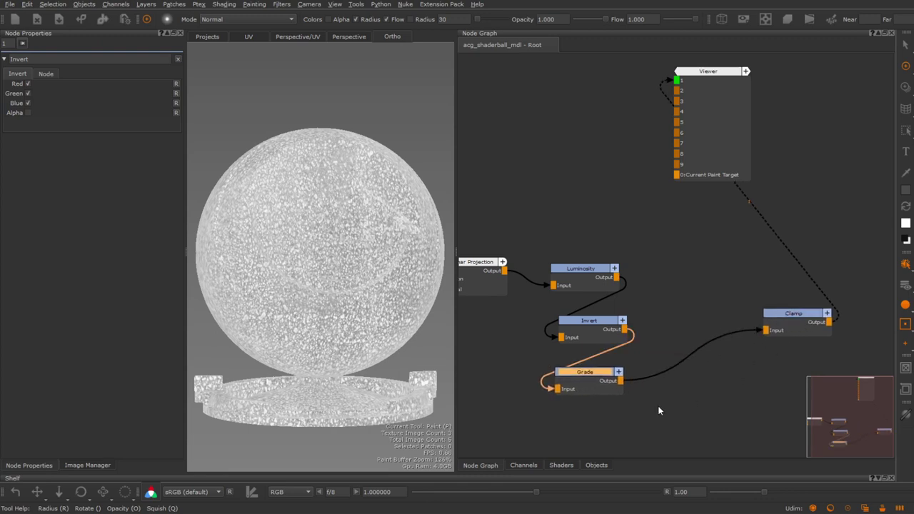
{"action": "left_click_drag", "start_coordinate": [803, 323], "coordinate": [603, 429]}
Add a Mix node with the Clamp output in input A and place it below the Viewer.
{"action": "key", "text": "Tab"}
{"action": "type", "text": "mix"}
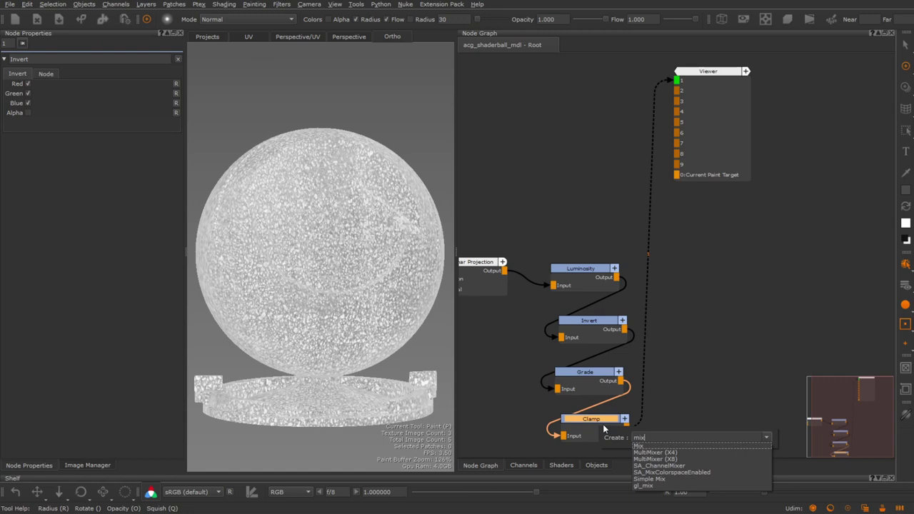
{"action": "key", "text": "Return"}
{"action": "left_click_drag", "start_coordinate": [717, 406], "coordinate": [723, 244]}
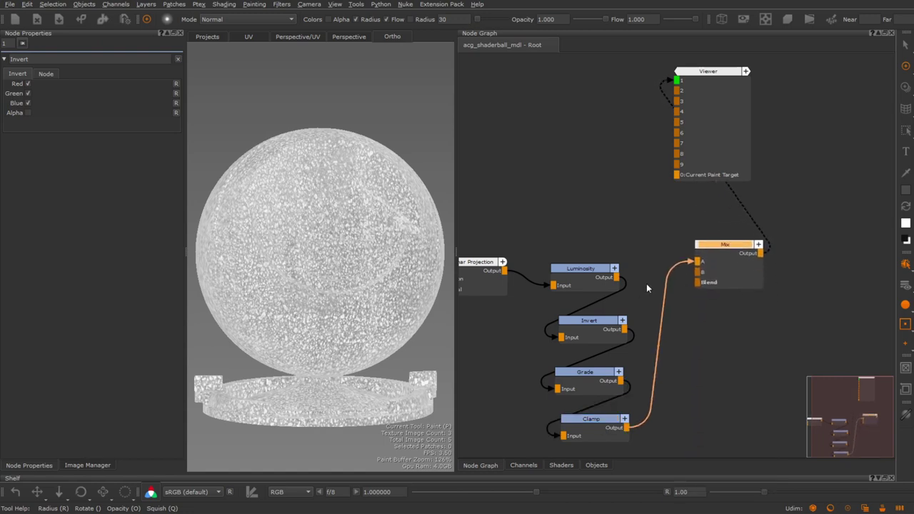
{"action": "middle_click_drag", "start_coordinate": [493, 289], "coordinate": [559, 295]}
{"action": "left_click_drag", "start_coordinate": [796, 286], "coordinate": [810, 293]}
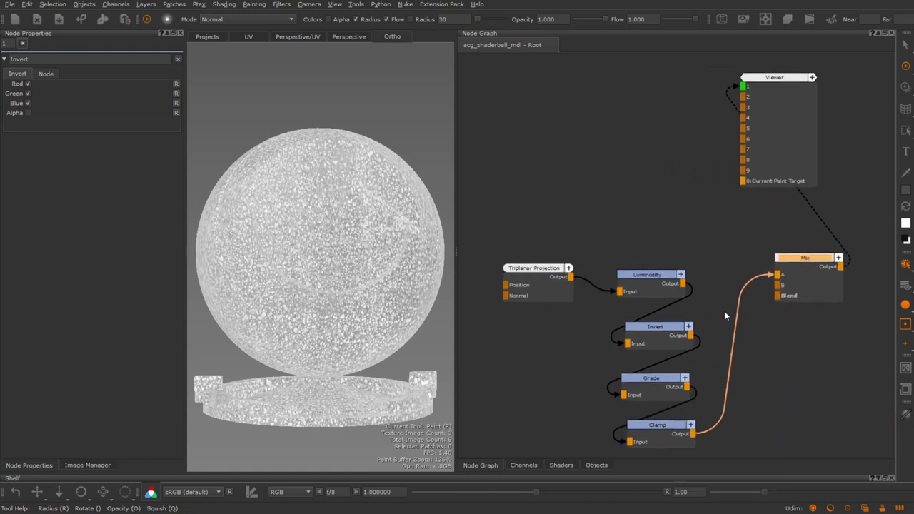
Group the Luminosity, Invert, Grade, Clamp and Mix nodes and place the group beside the Triplanar Projection node.
{"action": "middle_click_drag", "start_coordinate": [590, 307], "coordinate": [552, 290]}
{"action": "left_click", "coordinate": [551, 288]}
{"action": "left_click_drag", "start_coordinate": [520, 275], "coordinate": [508, 266]}
{"action": "left_click_drag", "start_coordinate": [584, 214], "coordinate": [776, 452]}
{"action": "middle_click_drag", "start_coordinate": [652, 230], "coordinate": [684, 213]}
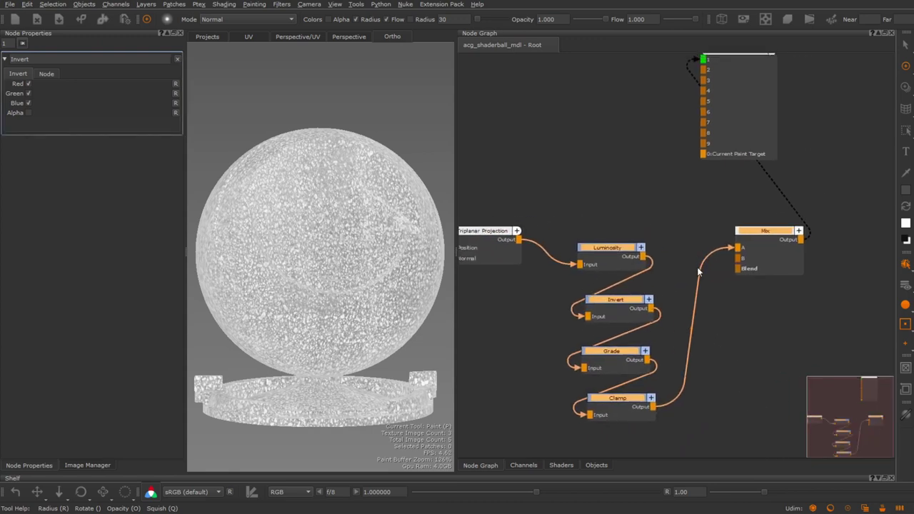
{"action": "key", "text": "ctrl"}
{"action": "key", "text": "ctrl+g"}
{"action": "left_click_drag", "start_coordinate": [780, 287], "coordinate": [619, 246]}
{"action": "middle_click_drag", "start_coordinate": [661, 258], "coordinate": [699, 267]}
{"action": "left_click_drag", "start_coordinate": [663, 258], "coordinate": [654, 257]}
{"action": "middle_click_drag", "start_coordinate": [654, 256], "coordinate": [661, 258]}
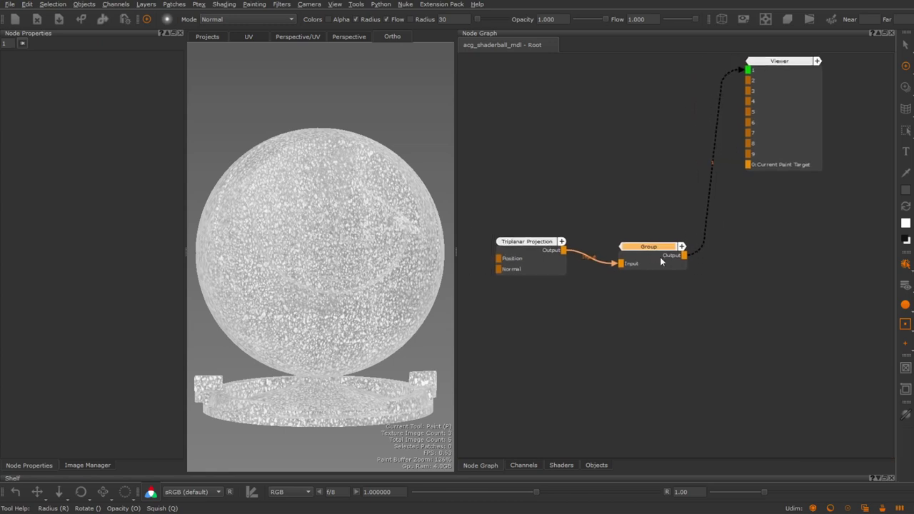
Rename the group MaskExtractor and open its properties.
{"action": "type", "text": "nMa"}
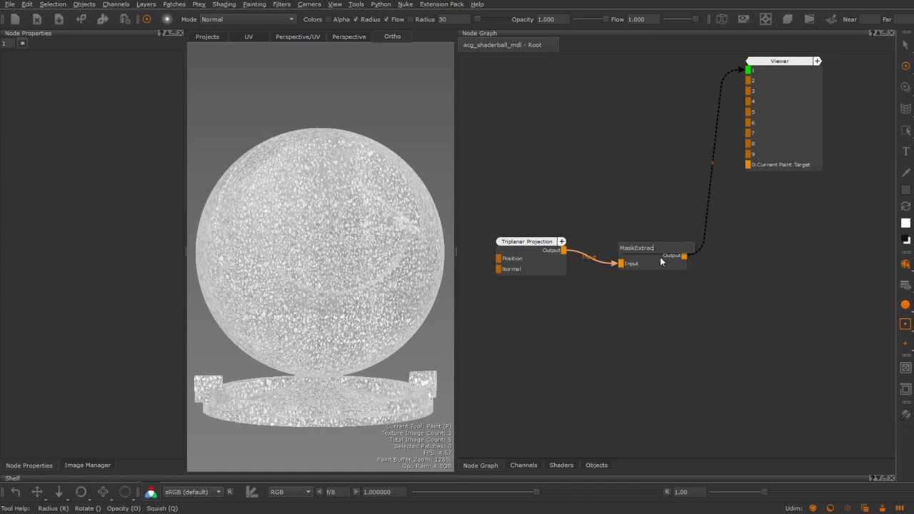
{"action": "type", "text": "skExtractor"}
{"action": "key", "text": "Return"}
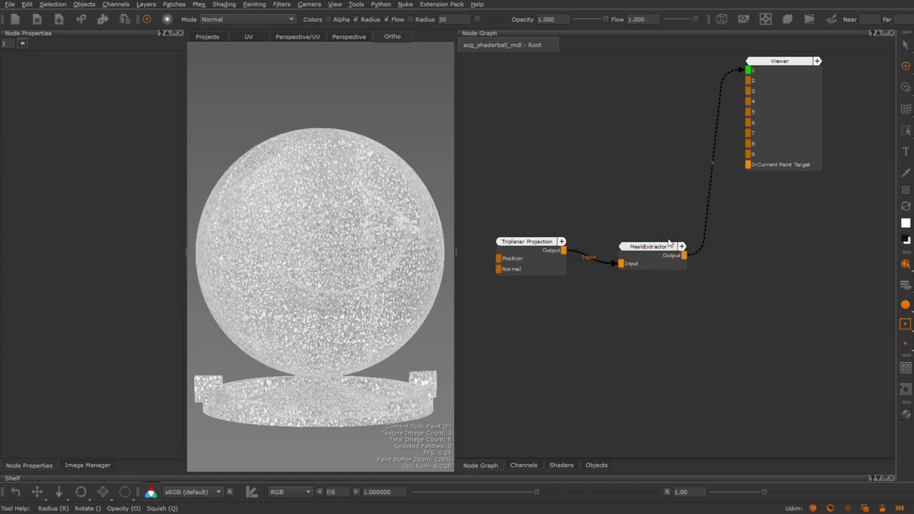
{"action": "double_click", "coordinate": [663, 252]}
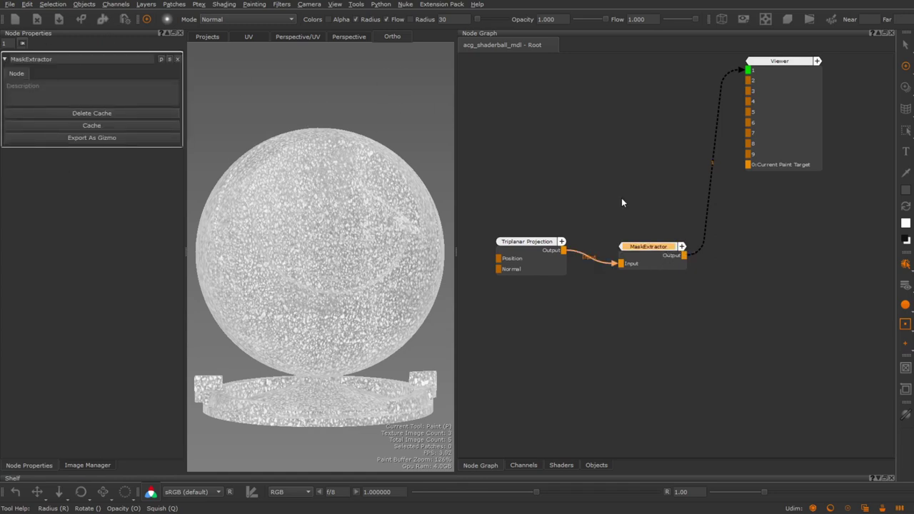
Open the MaskExtractor group's internal graph and rename the Invert node as Extract.
{"action": "left_click_drag", "start_coordinate": [641, 257], "coordinate": [638, 255]}
{"action": "double_click", "coordinate": [639, 255]}
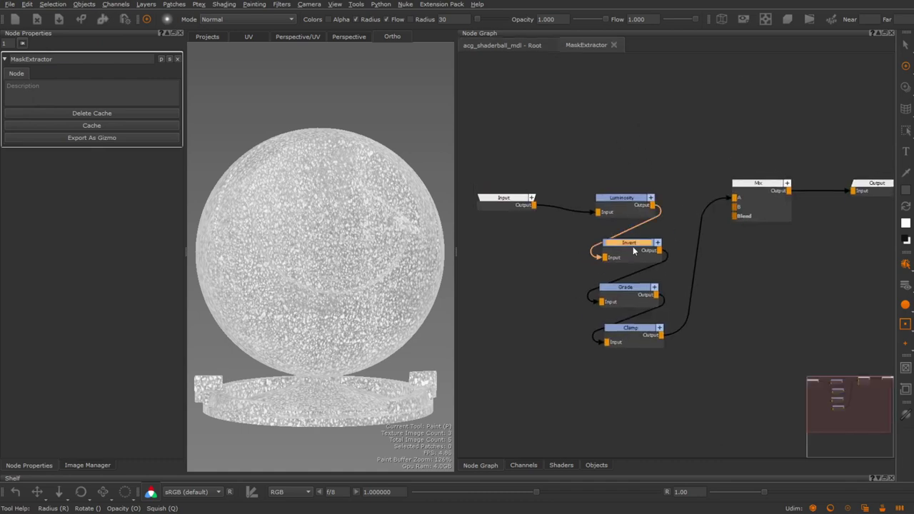
{"action": "double_click", "coordinate": [633, 246]}
{"action": "type", "text": "Extract"}
{"action": "key", "text": "Return"}
Align the Grade and former Invert nodes in the column and rename the Grade node as Extract.
{"action": "left_click_drag", "start_coordinate": [646, 295], "coordinate": [652, 294]}
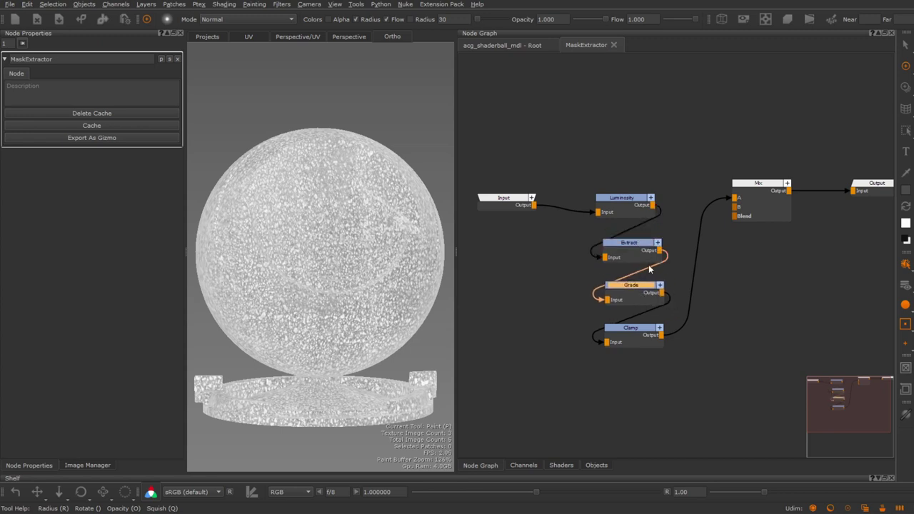
{"action": "mouse_move", "coordinate": [634, 249]}
{"action": "left_mouse_down"}
{"action": "mouse_move", "coordinate": [629, 240]}
{"action": "mouse_move", "coordinate": [634, 247]}
{"action": "left_mouse_up"}
{"action": "left_click", "coordinate": [630, 296]}
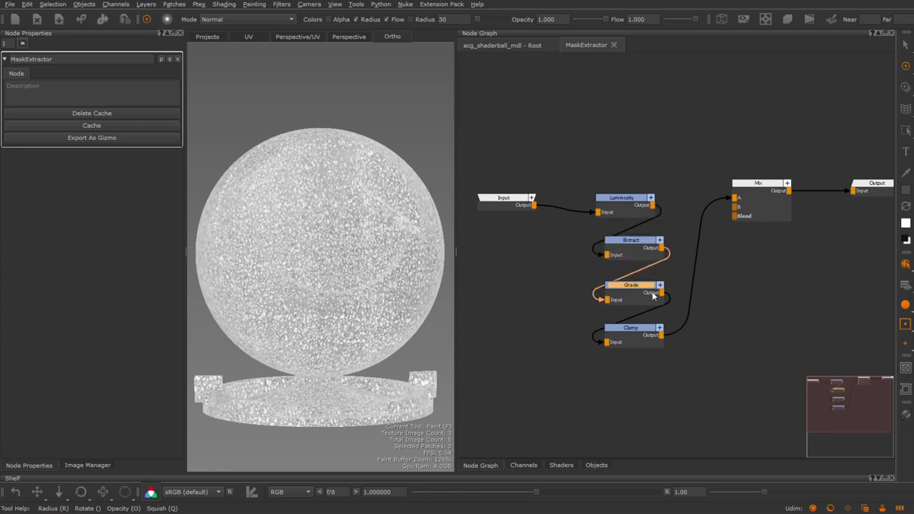
{"action": "double_click", "coordinate": [652, 296]}
{"action": "type", "text": "Extract"}
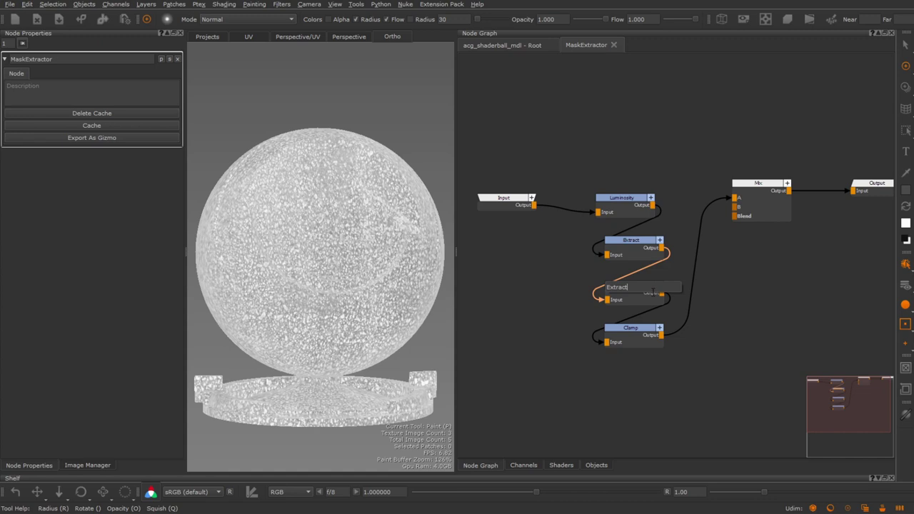
{"action": "key", "text": "Return"}
Check the properties of the two Extract nodes and rename the Mix node as Extract.
{"action": "left_click", "coordinate": [631, 240]}
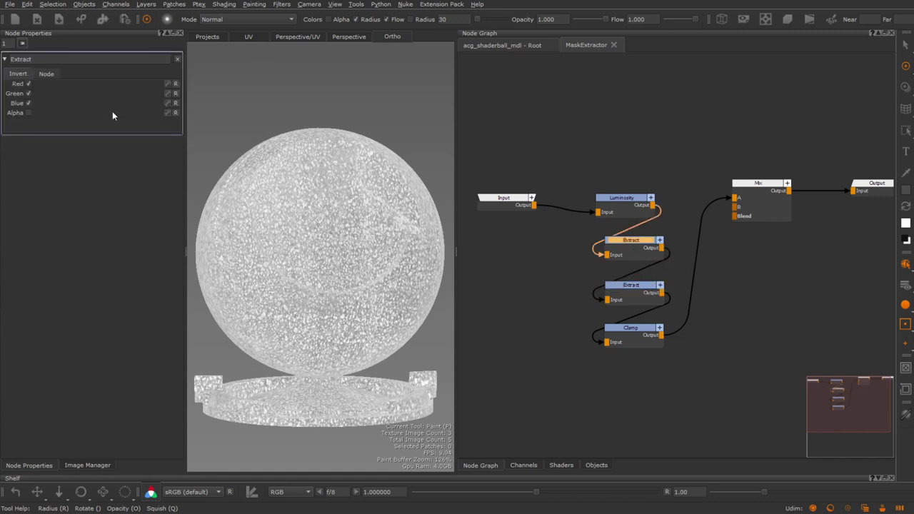
{"action": "left_click", "coordinate": [632, 286]}
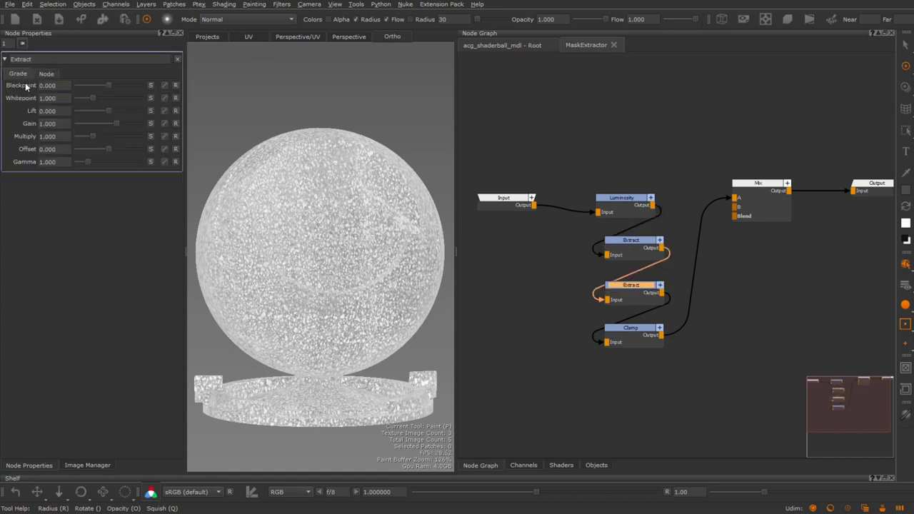
{"action": "left_click", "coordinate": [751, 203]}
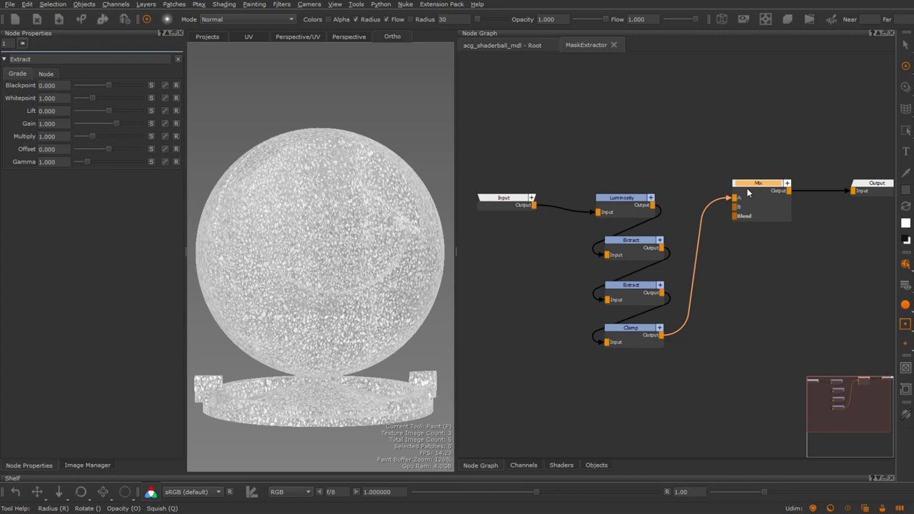
{"action": "double_click", "coordinate": [747, 188]}
{"action": "type", "text": "Extract"}
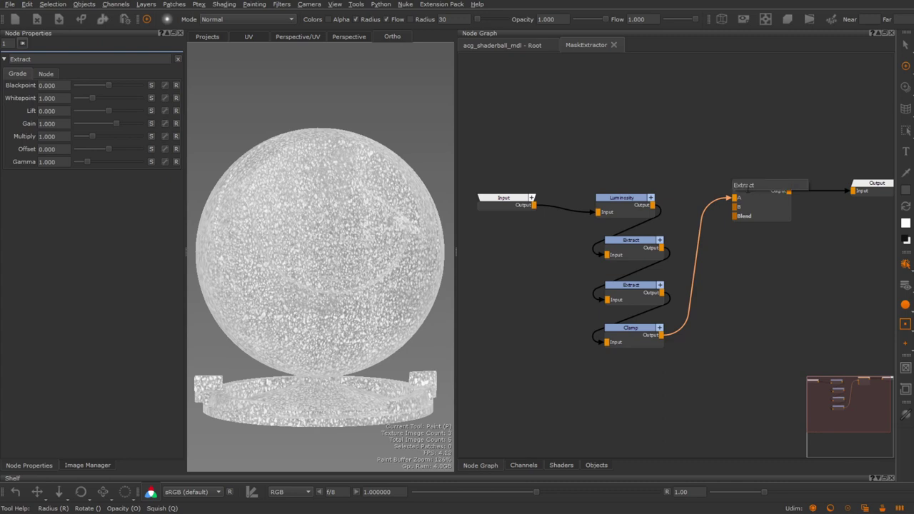
{"action": "key", "text": "Return"}
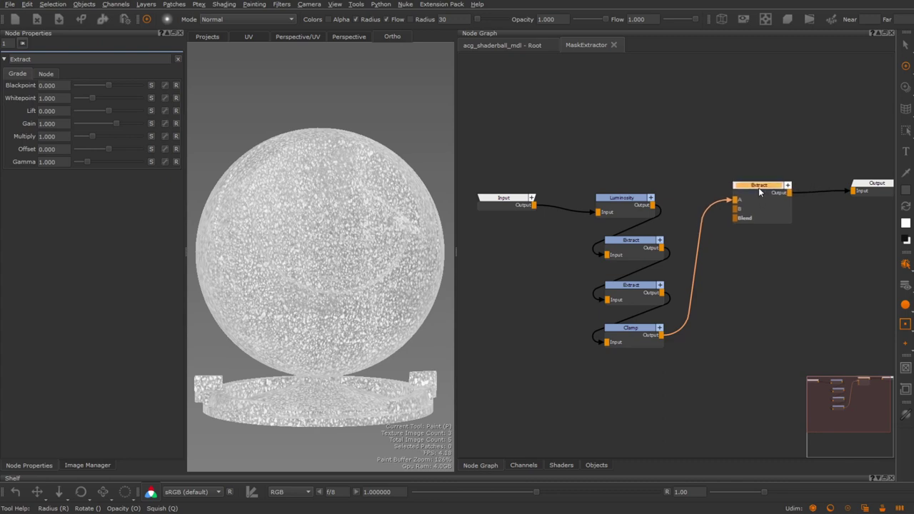
Promote the Red, Green and Blue settings of the Extract node that performs the inversion to the group.
{"action": "left_click", "coordinate": [760, 187]}
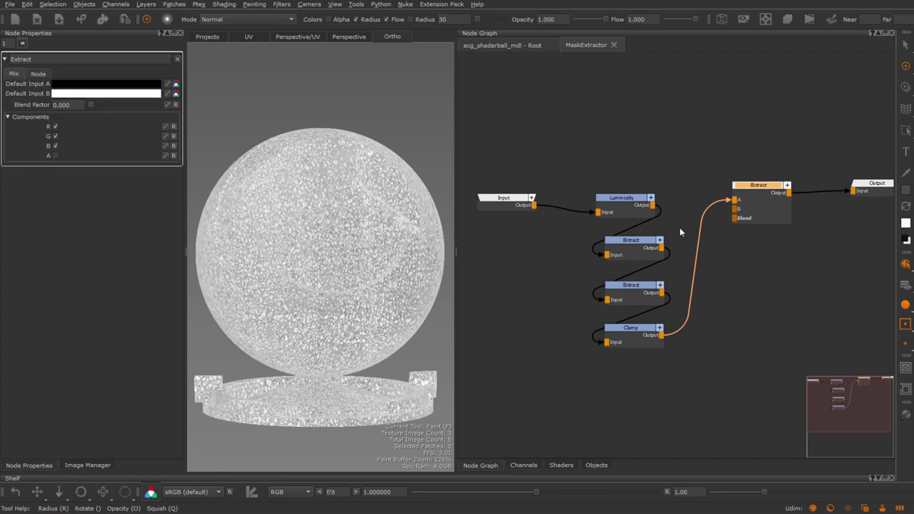
{"action": "left_click", "coordinate": [636, 251]}
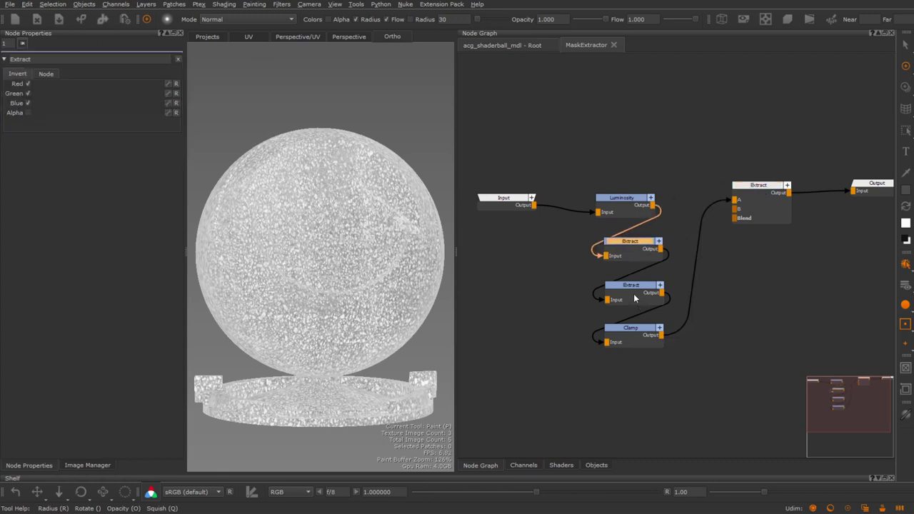
{"action": "left_click", "coordinate": [637, 297]}
{"action": "left_click", "coordinate": [762, 210]}
{"action": "left_click", "coordinate": [631, 251]}
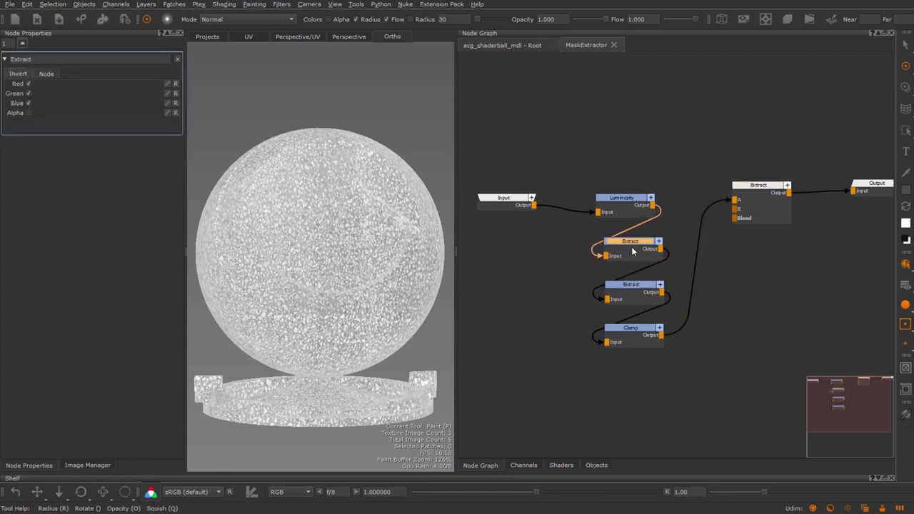
{"action": "left_click", "coordinate": [168, 84]}
{"action": "left_click", "coordinate": [168, 94]}
{"action": "left_click_drag", "start_coordinate": [634, 253], "coordinate": [636, 255]}
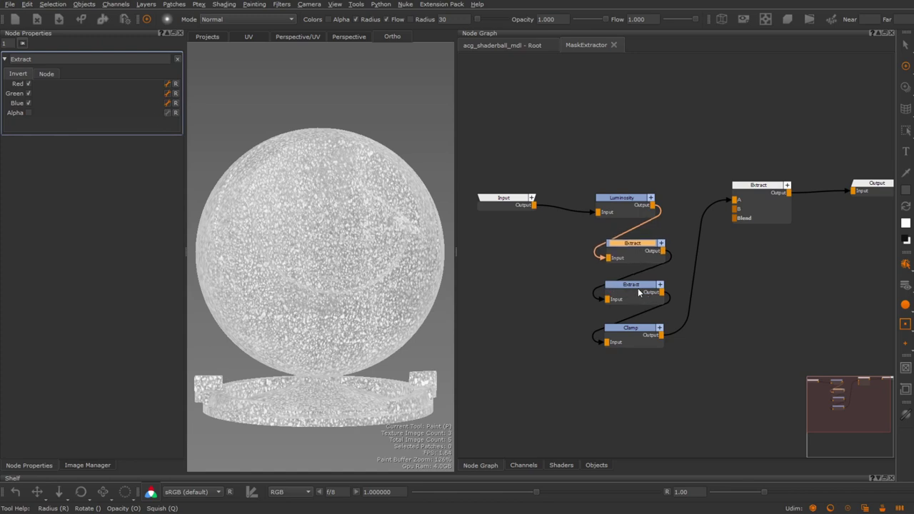
Promote Blackpoint, Whitepoint, Lift and Gain from the grading Extract node and Blend Factor from the mixing Extract node.
{"action": "left_click", "coordinate": [639, 293]}
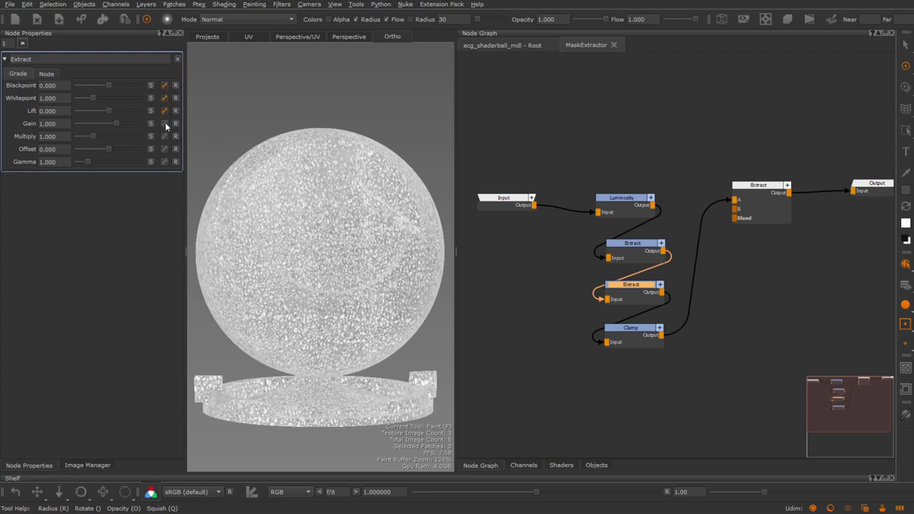
{"action": "left_click", "coordinate": [165, 124]}
{"action": "left_click_drag", "start_coordinate": [759, 210], "coordinate": [753, 208]}
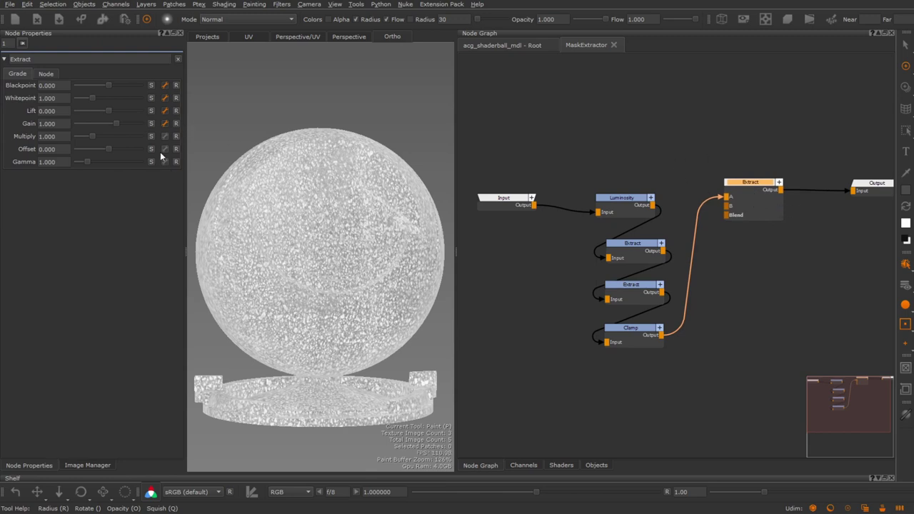
{"action": "left_click", "coordinate": [762, 195]}
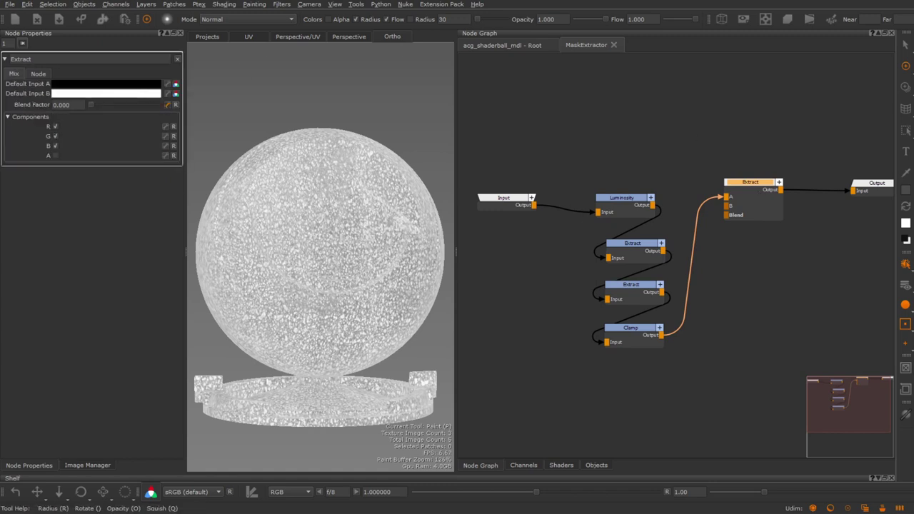
Return to the root graph and set MaskExtractor's Blackpoint to 0.150 and Whitepoint to 1.080.
{"action": "left_click", "coordinate": [537, 45]}
{"action": "left_click", "coordinate": [647, 247]}
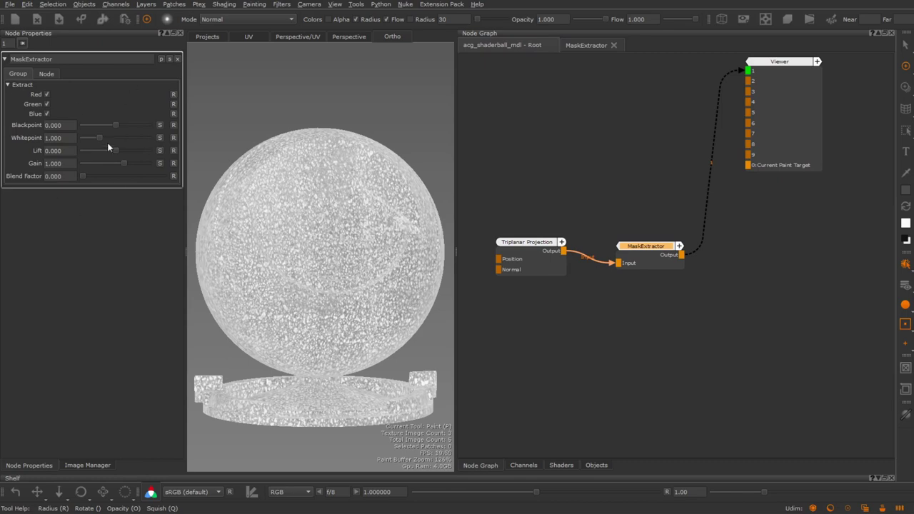
{"action": "mouse_move", "coordinate": [117, 127]}
{"action": "left_mouse_down"}
{"action": "mouse_move", "coordinate": [130, 126]}
{"action": "mouse_move", "coordinate": [103, 137]}
{"action": "left_mouse_up"}
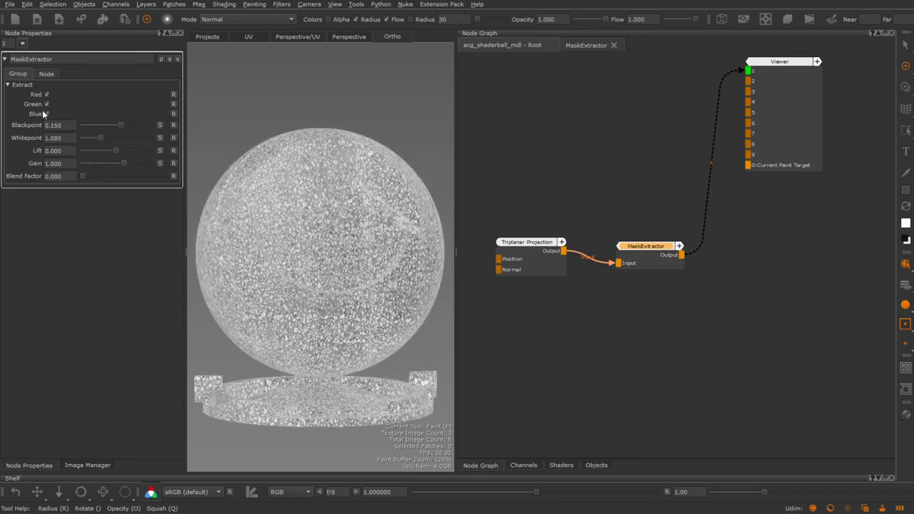
Try switching MaskExtractor's Blue, Green and Red inversion off and on while inspecting the shader ball.
{"action": "left_click", "coordinate": [46, 113]}
{"action": "left_click", "coordinate": [46, 114]}
{"action": "left_click", "coordinate": [46, 104]}
{"action": "left_click", "coordinate": [47, 94]}
{"action": "left_click", "coordinate": [47, 94]}
{"action": "left_click_drag", "start_coordinate": [309, 175], "coordinate": [335, 181], "text": "alt"}
{"action": "right_click_drag", "start_coordinate": [336, 181], "coordinate": [331, 181], "text": "alt"}
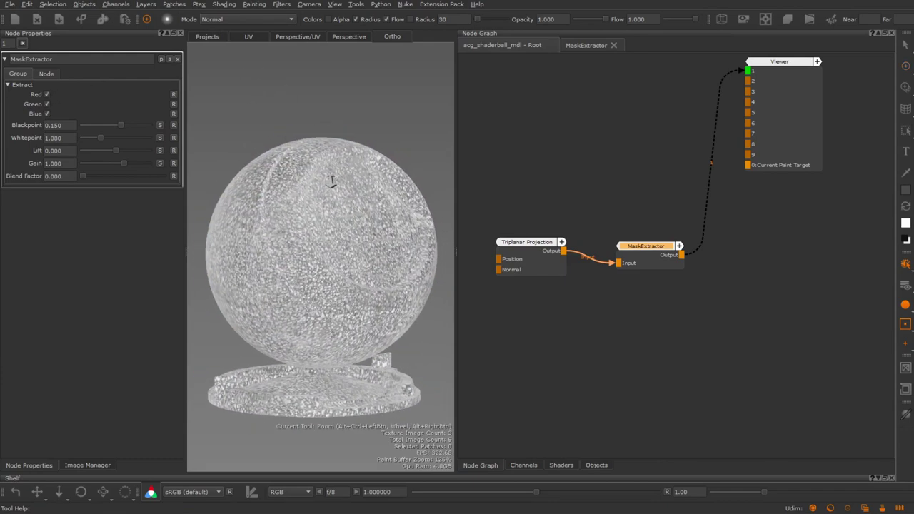
{"action": "scroll", "coordinate": [332, 182], "scroll_direction": "down", "scroll_amount": 1}
Link the group's Red, Green and Blue knobs into a single knob named Invert.
{"action": "left_click", "coordinate": [160, 59]}
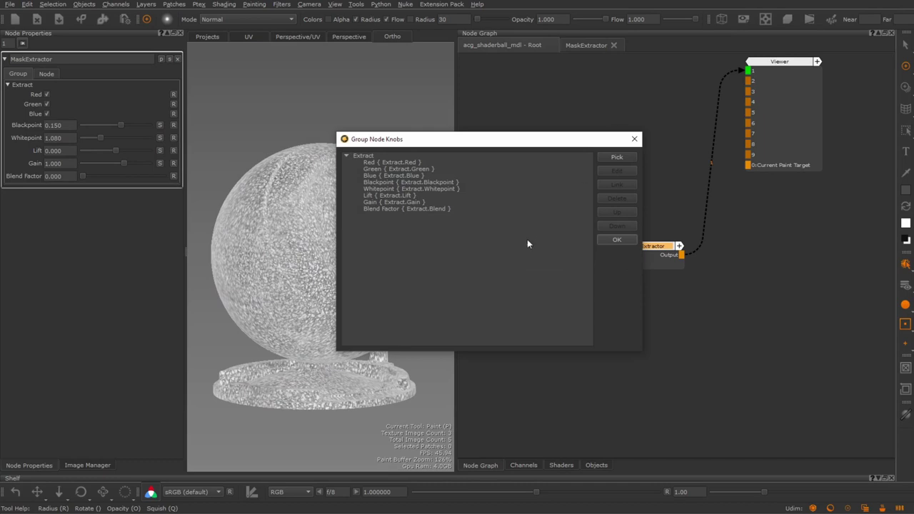
{"action": "left_click_drag", "start_coordinate": [419, 146], "coordinate": [349, 155]}
{"action": "left_click", "coordinate": [370, 142]}
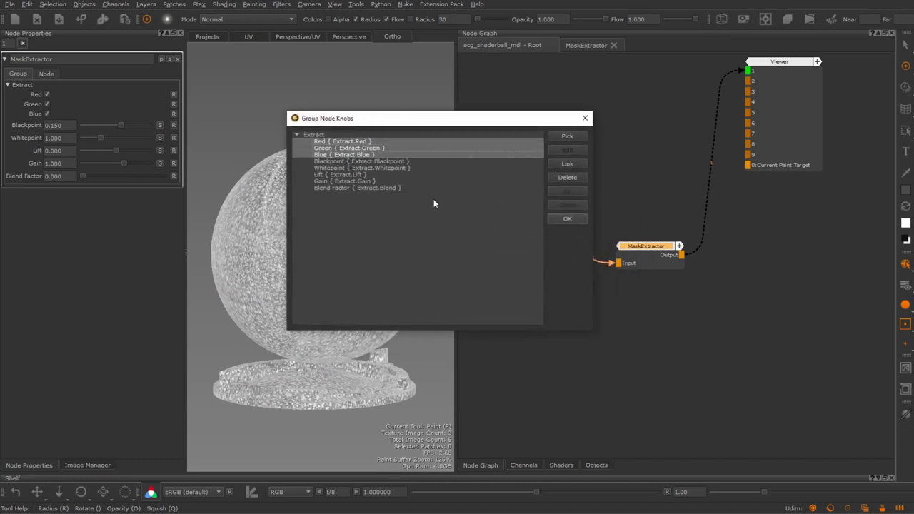
{"action": "left_click", "coordinate": [574, 163]}
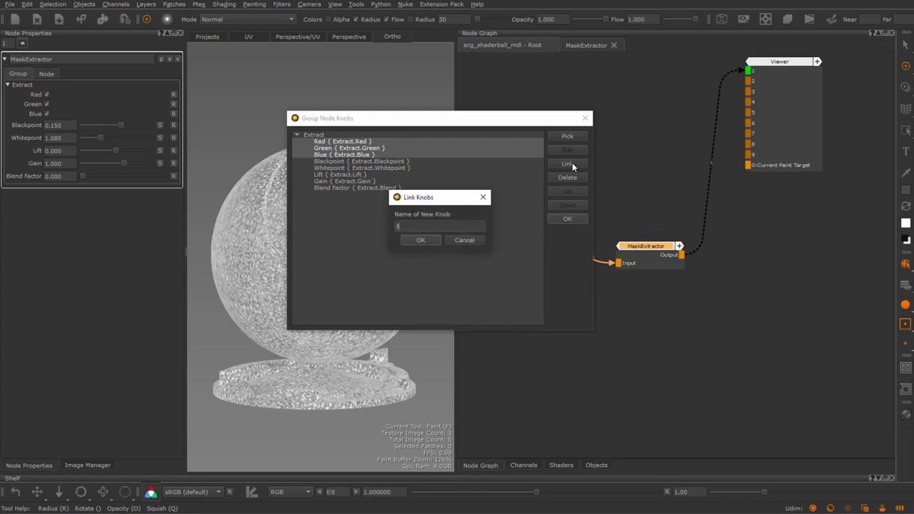
{"action": "type", "text": "Invert"}
{"action": "left_click", "coordinate": [421, 240]}
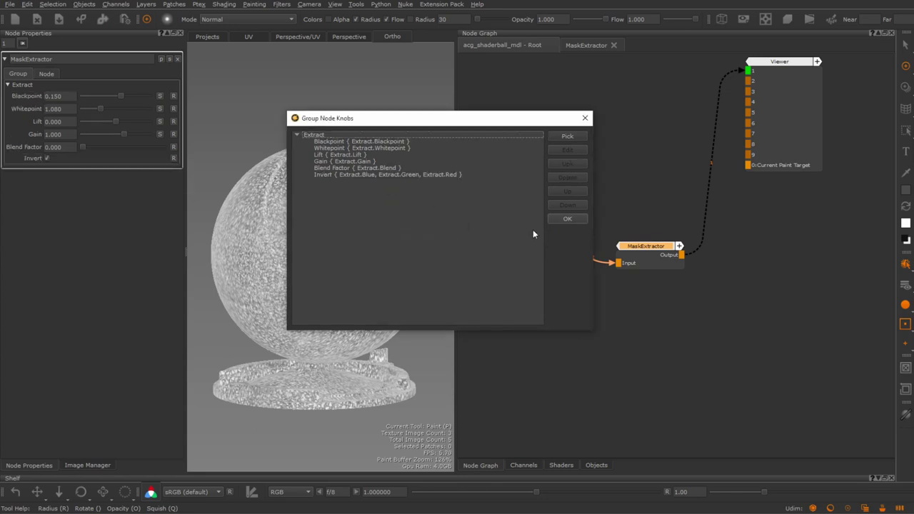
Move the Invert knob to the first place in the Extract section and accept the knob layout.
{"action": "left_click", "coordinate": [443, 174]}
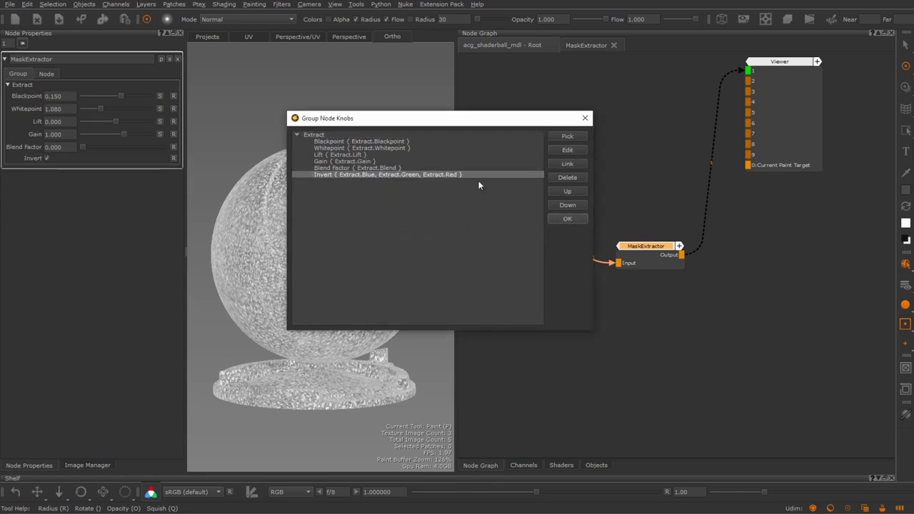
{"action": "left_click", "coordinate": [567, 191]}
{"action": "left_click", "coordinate": [567, 192]}
{"action": "left_click", "coordinate": [567, 191]}
{"action": "left_click", "coordinate": [567, 191]}
{"action": "left_click", "coordinate": [567, 192]}
{"action": "left_click", "coordinate": [575, 218]}
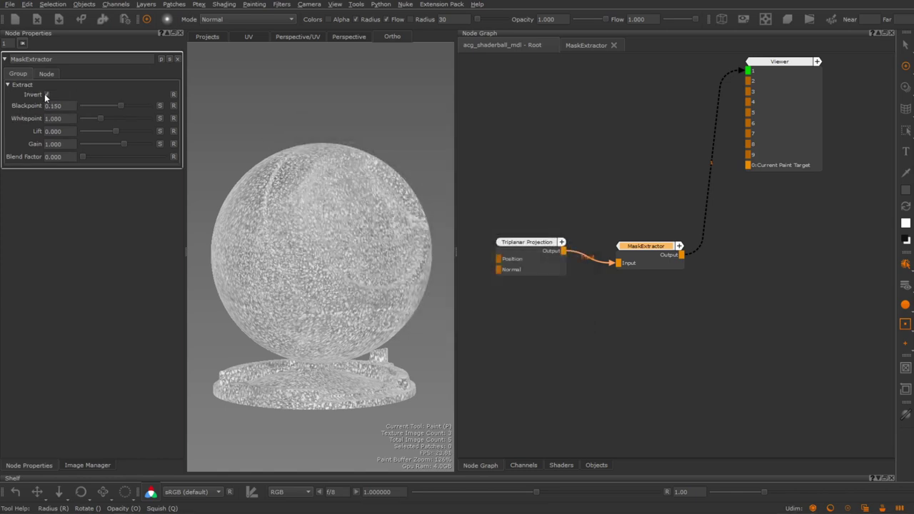
Toggle MaskExtractor's Invert knob off and on, open the group to review its nodes, and return to the root graph.
{"action": "left_click", "coordinate": [45, 94]}
{"action": "left_click", "coordinate": [44, 94]}
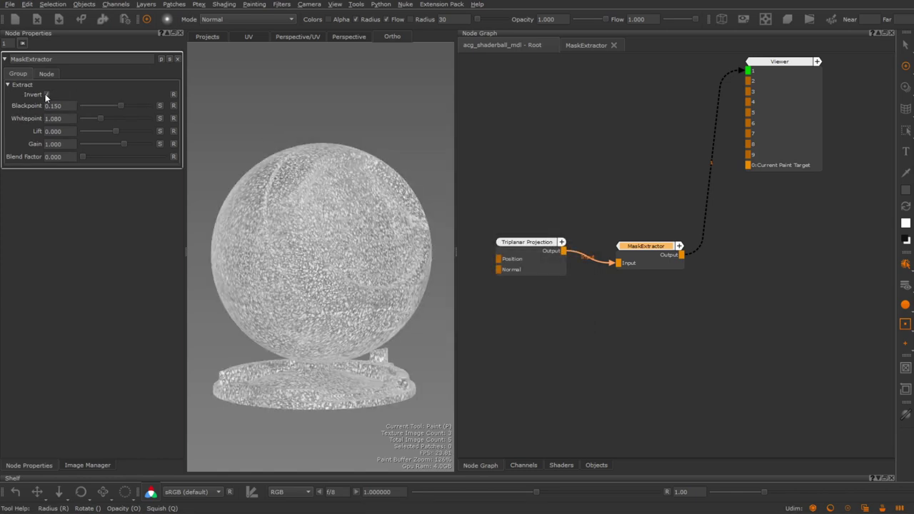
{"action": "double_click", "coordinate": [629, 249]}
{"action": "left_click_drag", "start_coordinate": [506, 197], "coordinate": [726, 174]}
{"action": "left_click", "coordinate": [530, 46]}
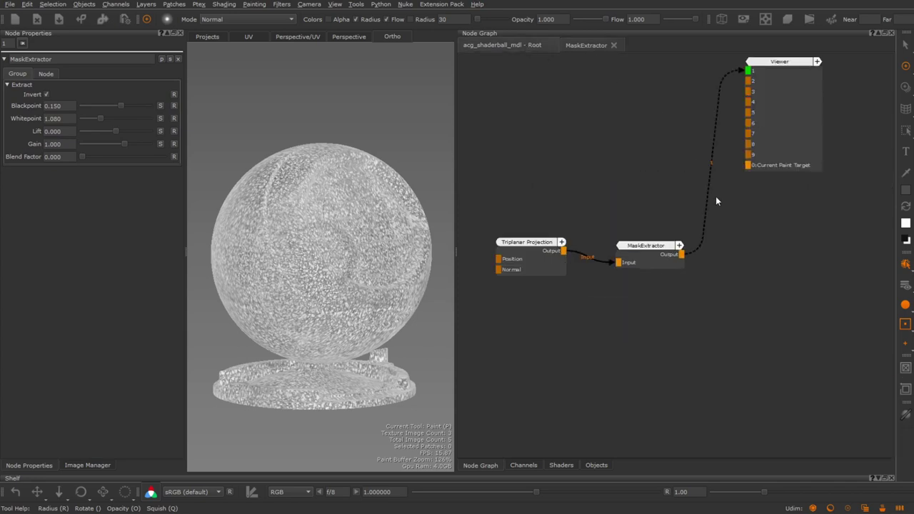
Export the MaskExtractor group as a gizmo, overwriting the existing mask extractor .mng file.
{"action": "left_click", "coordinate": [641, 247]}
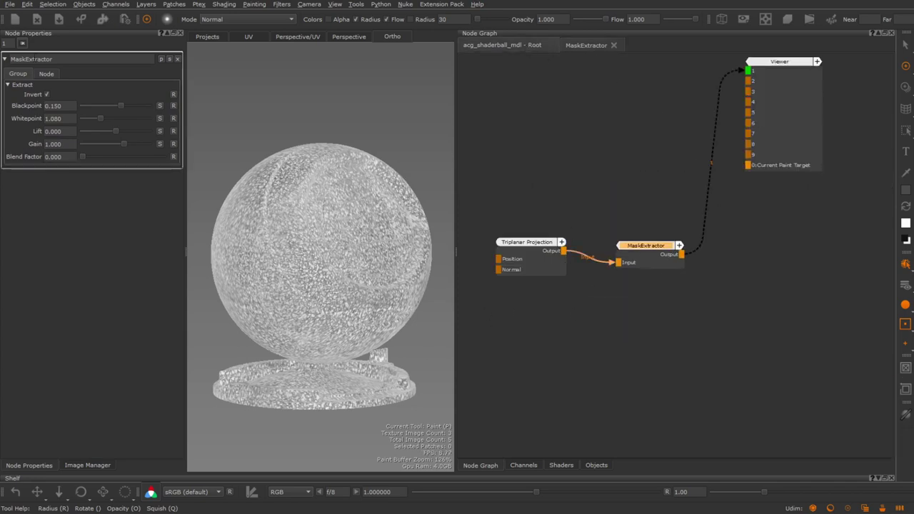
{"action": "left_click", "coordinate": [46, 73]}
{"action": "left_click", "coordinate": [90, 137]}
{"action": "double_click", "coordinate": [362, 198]}
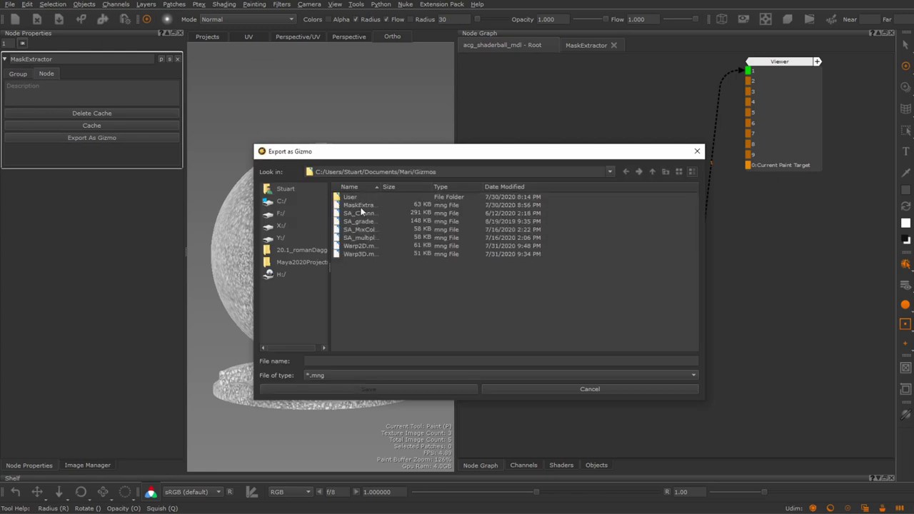
{"action": "left_click", "coordinate": [363, 205]}
{"action": "left_click", "coordinate": [367, 388]}
{"action": "left_click", "coordinate": [501, 259]}
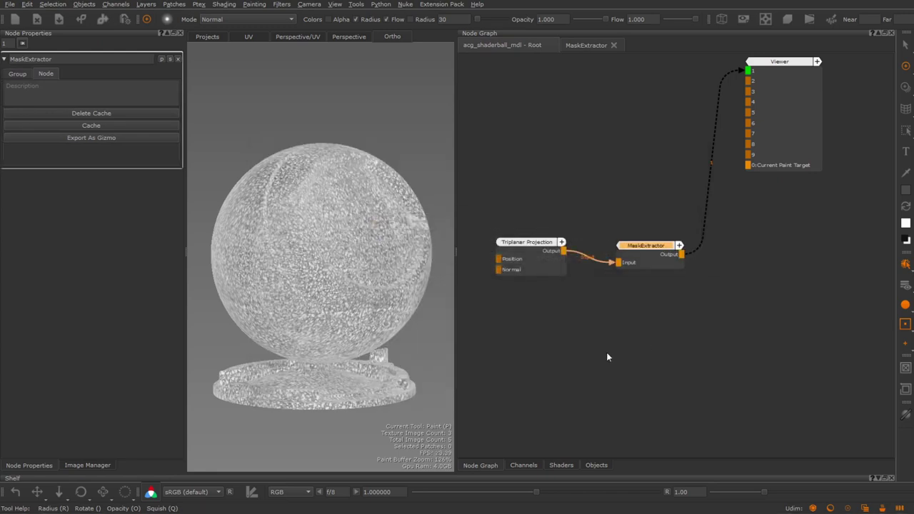
Test the exported gizmo by adding a MaskExtract node below MaskExtractor, and delete that node.
{"action": "key", "text": "Tab"}
{"action": "type", "text": "MaskExtract"}
{"action": "key", "text": "Return"}
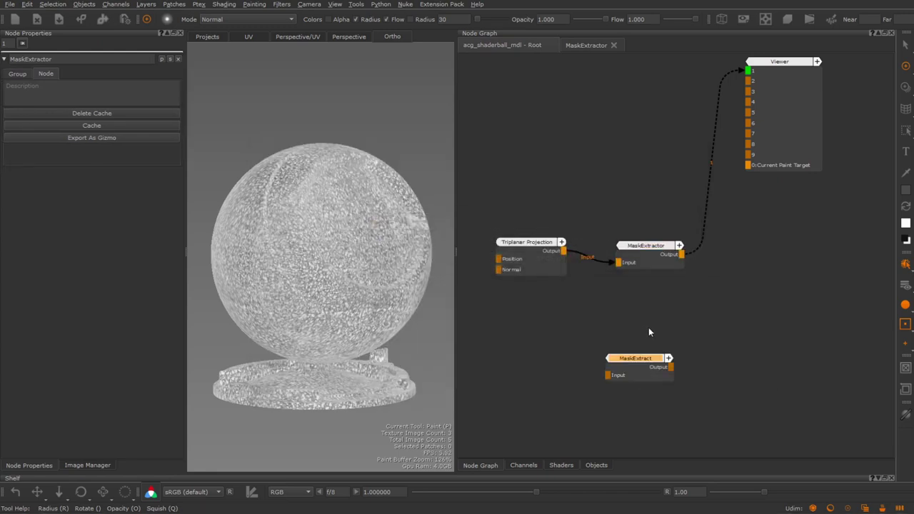
{"action": "key", "text": "Delete"}
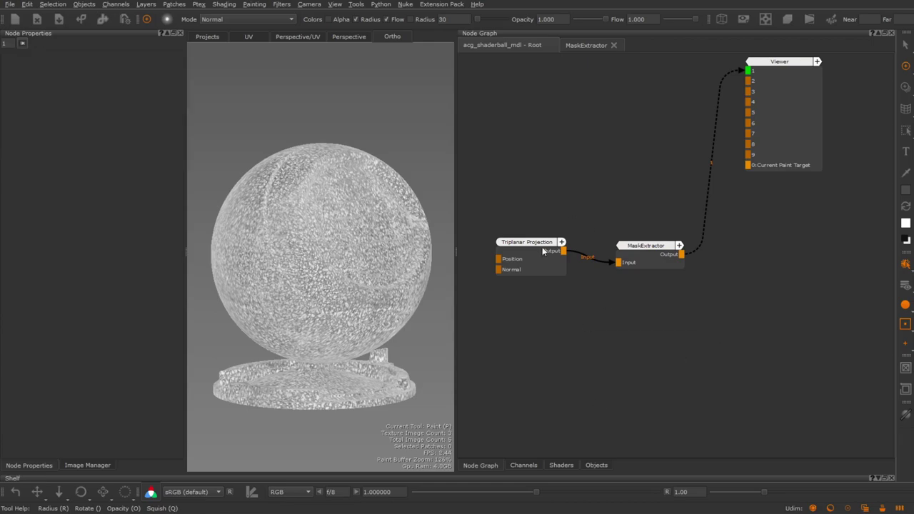
Reposition the Triplanar Projection and MaskExtractor nodes slightly and reopen MaskExtractor's knobs.
{"action": "left_click_drag", "start_coordinate": [543, 249], "coordinate": [533, 265]}
{"action": "left_click_drag", "start_coordinate": [646, 246], "coordinate": [638, 257]}
{"action": "middle_click_drag", "start_coordinate": [640, 299], "coordinate": [663, 290]}
{"action": "double_click", "coordinate": [660, 247]}
Try MaskExtractor's Blackpoint at 0.490, Whitepoint at 0.800, Lift at 0.060 and Gain at 0.860, keeping Blend Factor at 0.000.
{"action": "left_click_drag", "start_coordinate": [120, 106], "coordinate": [96, 118]}
{"action": "right_click_drag", "start_coordinate": [314, 263], "coordinate": [343, 263], "text": "alt"}
{"action": "scroll", "coordinate": [320, 257], "scroll_direction": "down", "scroll_amount": 5}
{"action": "left_click_drag", "start_coordinate": [117, 131], "coordinate": [122, 144]}
{"action": "left_click_drag", "start_coordinate": [320, 258], "coordinate": [286, 243], "text": "alt"}
{"action": "right_click_drag", "start_coordinate": [286, 243], "coordinate": [322, 242], "text": "alt"}
{"action": "mouse_move", "coordinate": [84, 157]}
{"action": "left_mouse_down"}
{"action": "mouse_move", "coordinate": [121, 160]}
{"action": "mouse_move", "coordinate": [82, 157]}
{"action": "left_mouse_up"}
{"action": "right_click_drag", "start_coordinate": [307, 207], "coordinate": [268, 207], "text": "alt"}
{"action": "scroll", "coordinate": [268, 207], "scroll_direction": "up", "scroll_amount": 3}
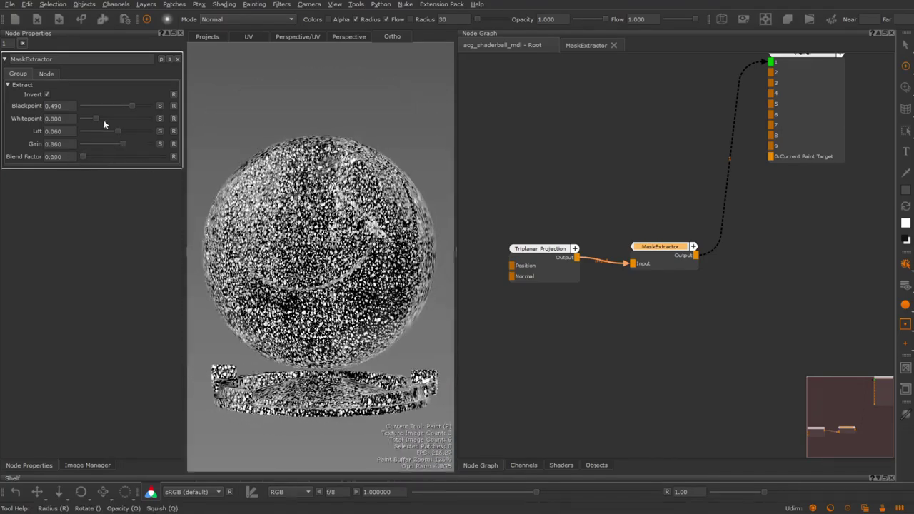
Try MaskExtractor's Lift at 0.000 and Gain at 1.350 with Invert on while inspecting the shader ball.
{"action": "left_click", "coordinate": [46, 94]}
{"action": "mouse_move", "coordinate": [118, 131]}
{"action": "left_mouse_down"}
{"action": "mouse_move", "coordinate": [108, 132]}
{"action": "mouse_move", "coordinate": [116, 131]}
{"action": "left_mouse_up"}
{"action": "left_click_drag", "start_coordinate": [123, 144], "coordinate": [121, 143]}
{"action": "left_click_drag", "start_coordinate": [306, 214], "coordinate": [309, 215], "text": "alt"}
{"action": "right_click_drag", "start_coordinate": [309, 215], "coordinate": [334, 215], "text": "alt"}
{"action": "left_click_drag", "start_coordinate": [121, 144], "coordinate": [127, 144]}
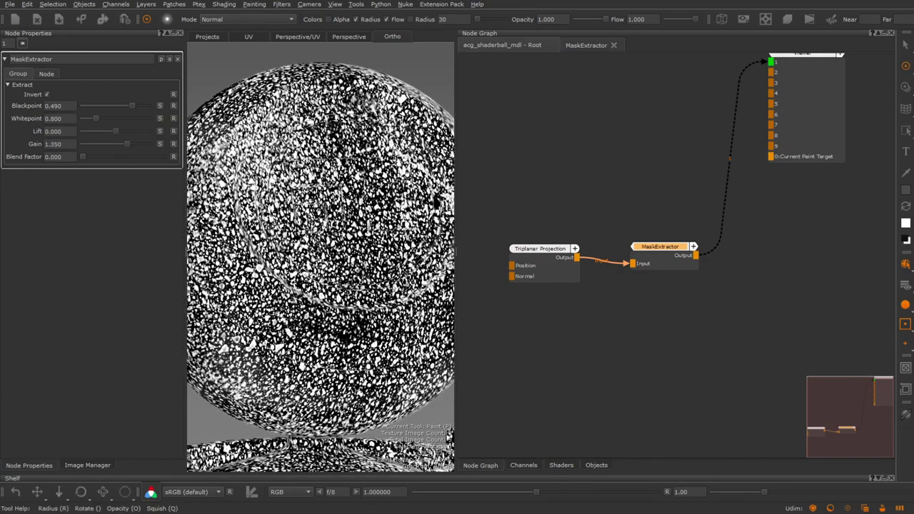
Harden the mask's contrast by setting MaskExtractor's Lift to -0.280, Gain to 0.740 and Whitepoint to 0.430.
{"action": "right_click_drag", "start_coordinate": [236, 157], "coordinate": [285, 172], "text": "alt"}
{"action": "left_click_drag", "start_coordinate": [116, 131], "coordinate": [107, 131]}
{"action": "left_click_drag", "start_coordinate": [127, 144], "coordinate": [134, 106]}
{"action": "right_click_drag", "start_coordinate": [307, 214], "coordinate": [214, 214], "text": "alt"}
{"action": "right_click_drag", "start_coordinate": [286, 257], "coordinate": [357, 257], "text": "alt"}
{"action": "left_click_drag", "start_coordinate": [336, 250], "coordinate": [286, 250], "text": "alt"}
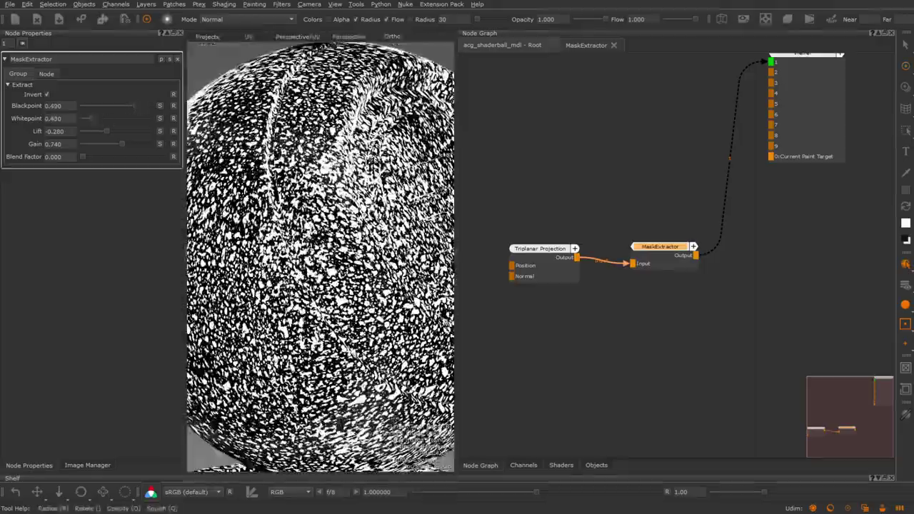
Inspect the mask around the shader ball and set MaskExtractor's Blackpoint to 0.580 and Whitepoint to 0.650.
{"action": "right_click_drag", "start_coordinate": [357, 257], "coordinate": [264, 257], "text": "alt"}
{"action": "left_click_drag", "start_coordinate": [321, 257], "coordinate": [271, 236], "text": "alt"}
{"action": "right_click_drag", "start_coordinate": [300, 257], "coordinate": [336, 257], "text": "alt"}
{"action": "left_click_drag", "start_coordinate": [286, 257], "coordinate": [372, 264], "text": "alt"}
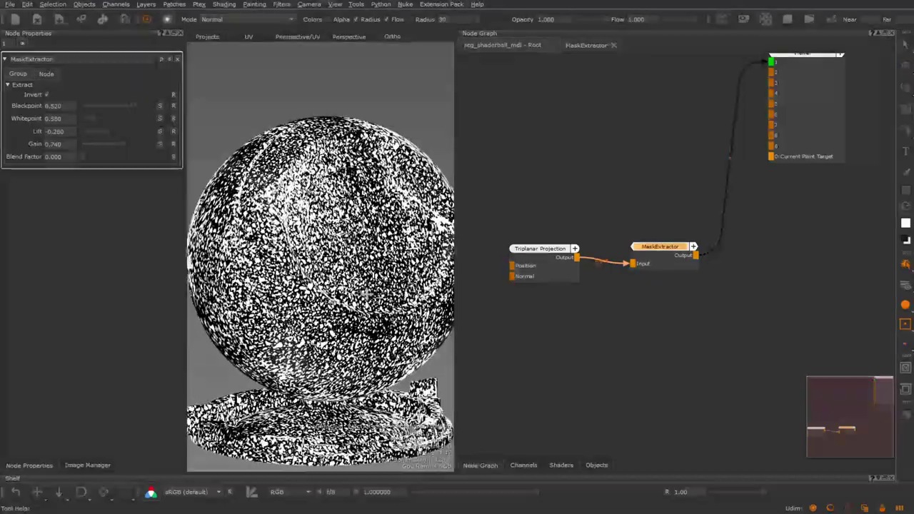
{"action": "mouse_move", "coordinate": [336, 257]}
{"action": "right_mouse_down", "text": "alt"}
{"action": "mouse_move", "coordinate": [271, 257]}
{"action": "mouse_move", "coordinate": [343, 257]}
{"action": "right_mouse_up", "text": "alt"}
{"action": "left_click_drag", "start_coordinate": [89, 118], "coordinate": [135, 108]}
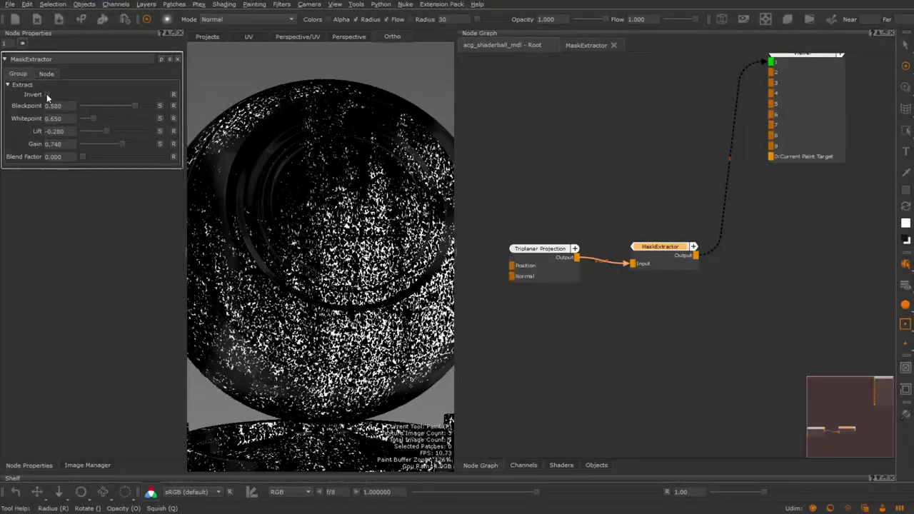